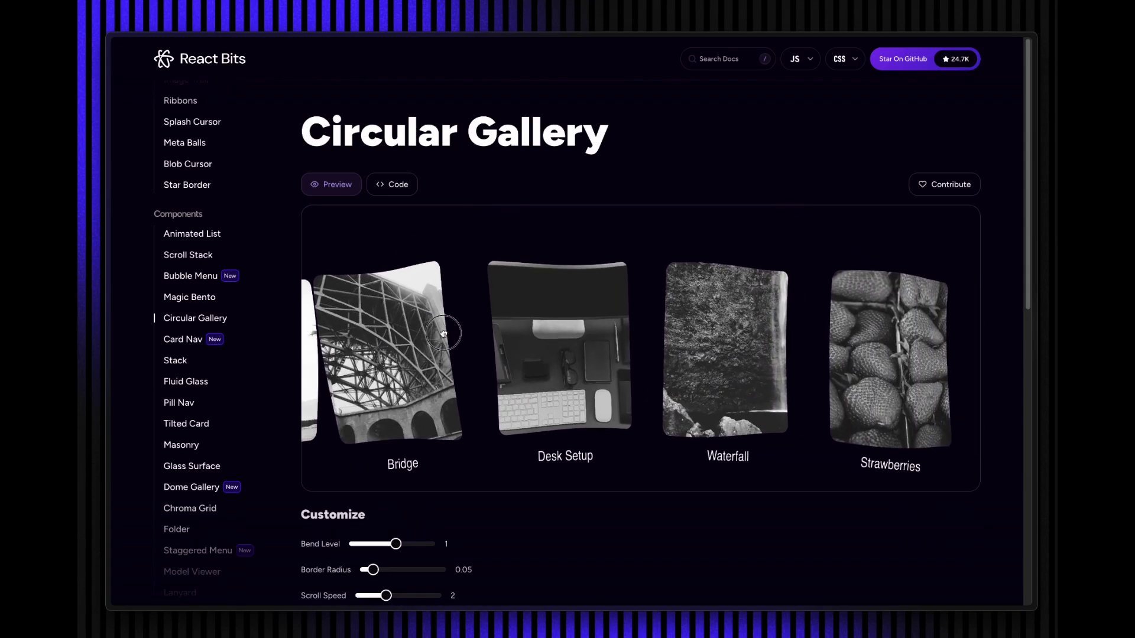
Scroll up and down through the React Bits component catalogue pages.
scroll(501, 343, down, 2)
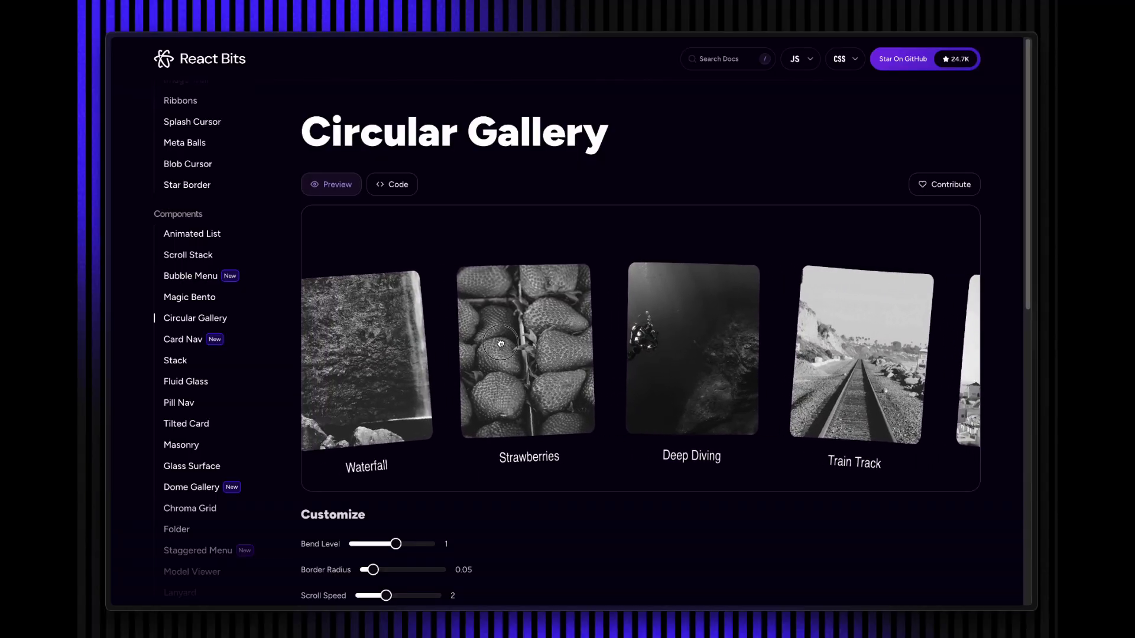
scroll(501, 343, up, 3)
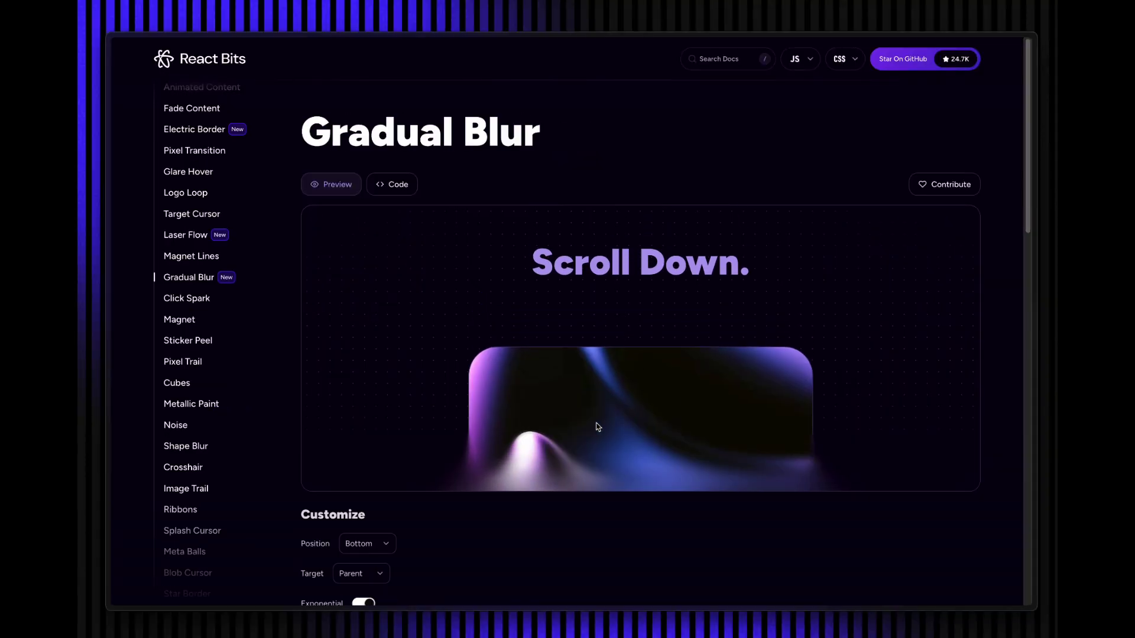
scroll(595, 425, down, 2)
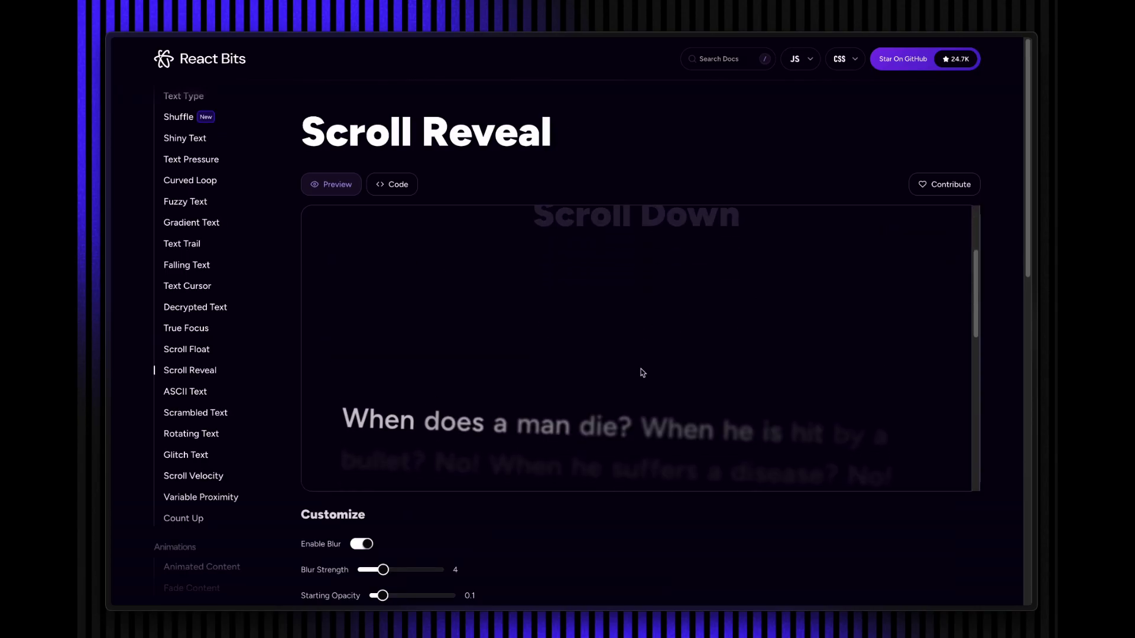
scroll(640, 373, down, 3)
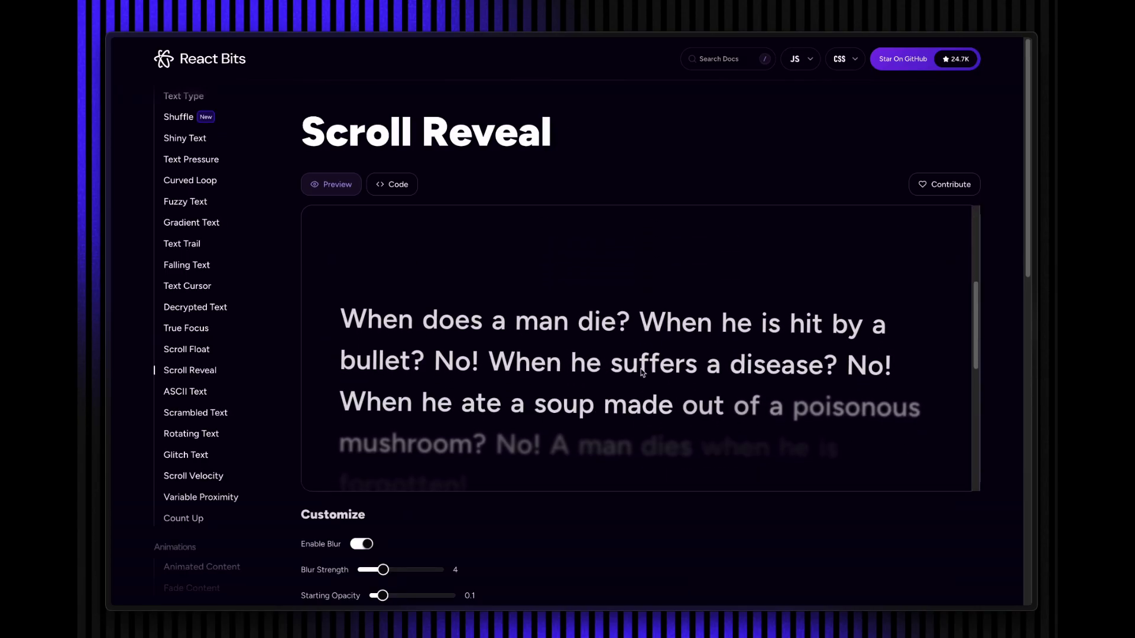
scroll(643, 373, down, 2)
scroll(643, 373, up, 2)
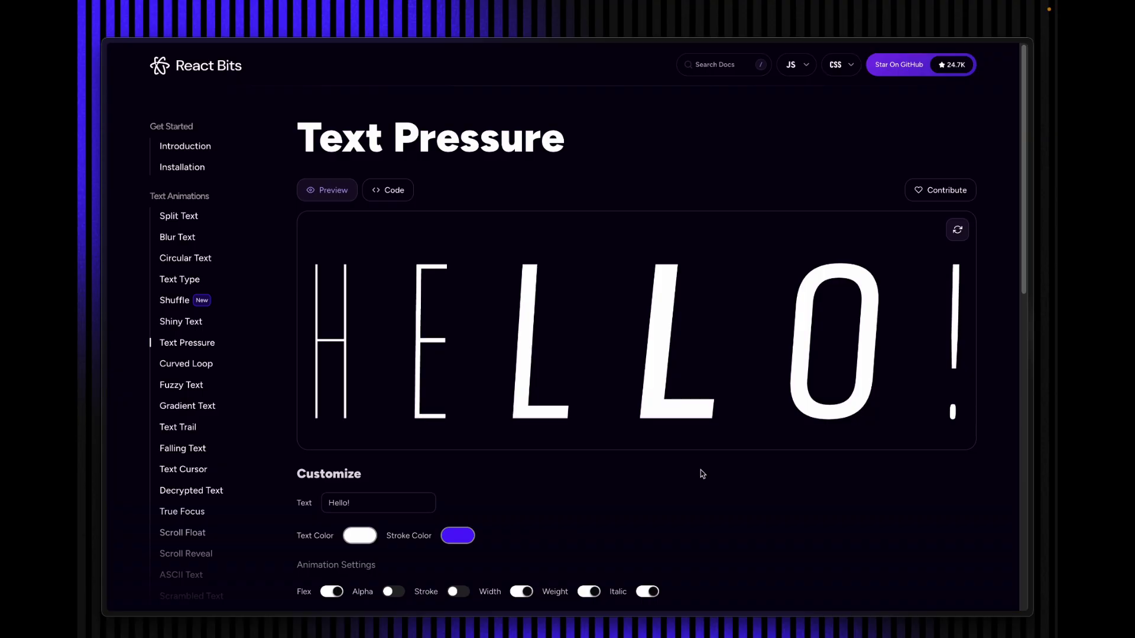
scroll(204, 376, down, 15)
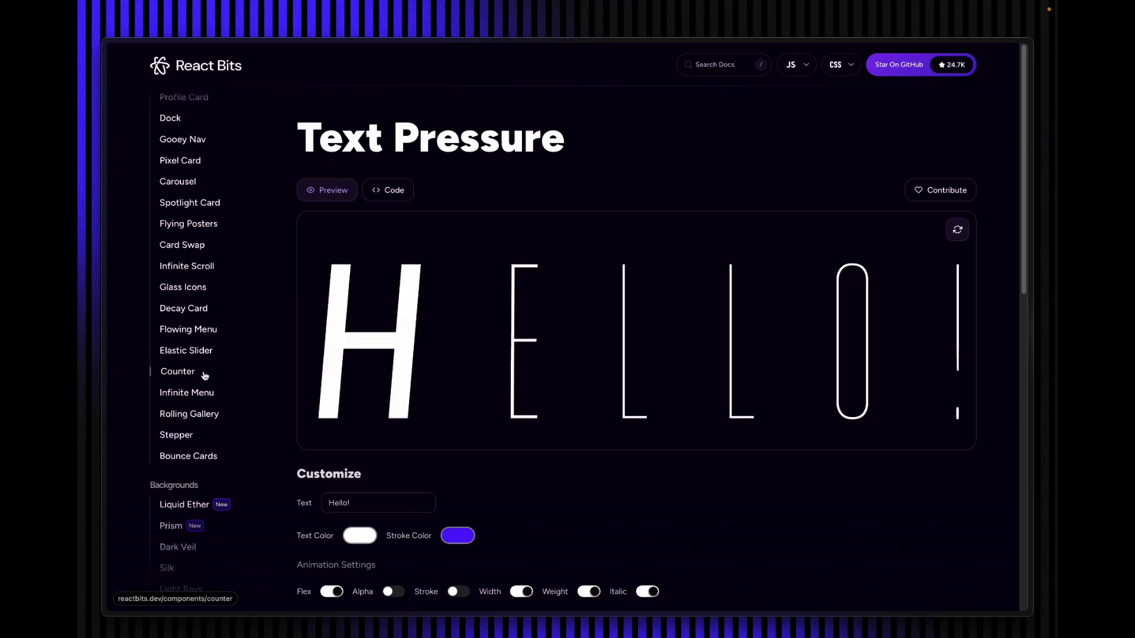
scroll(204, 375, up, 15)
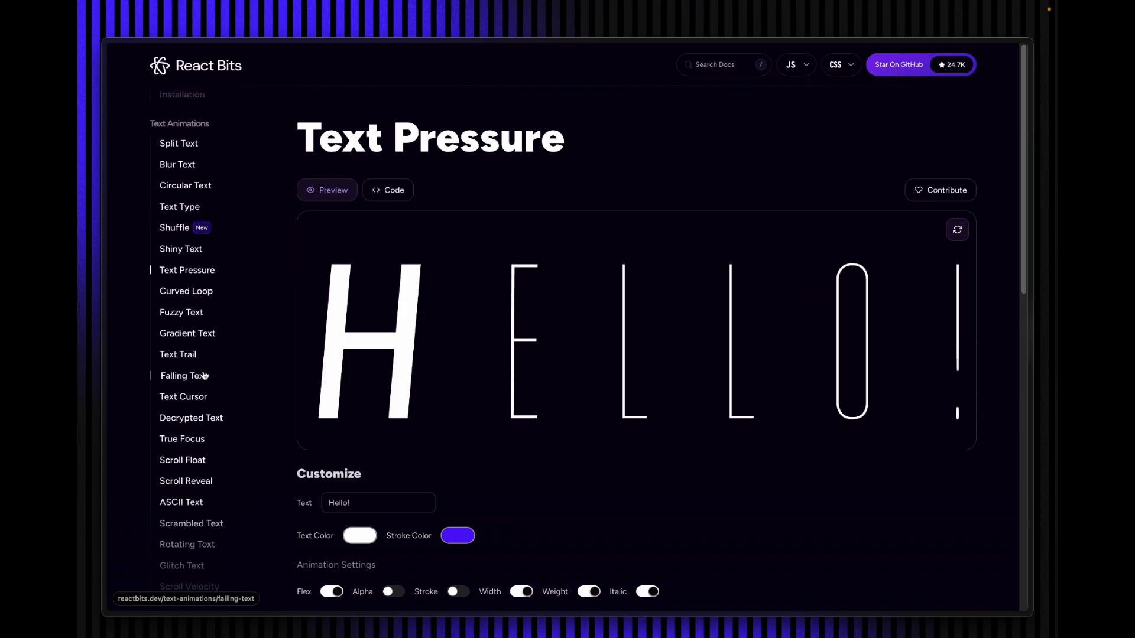
scroll(204, 376, up, 2)
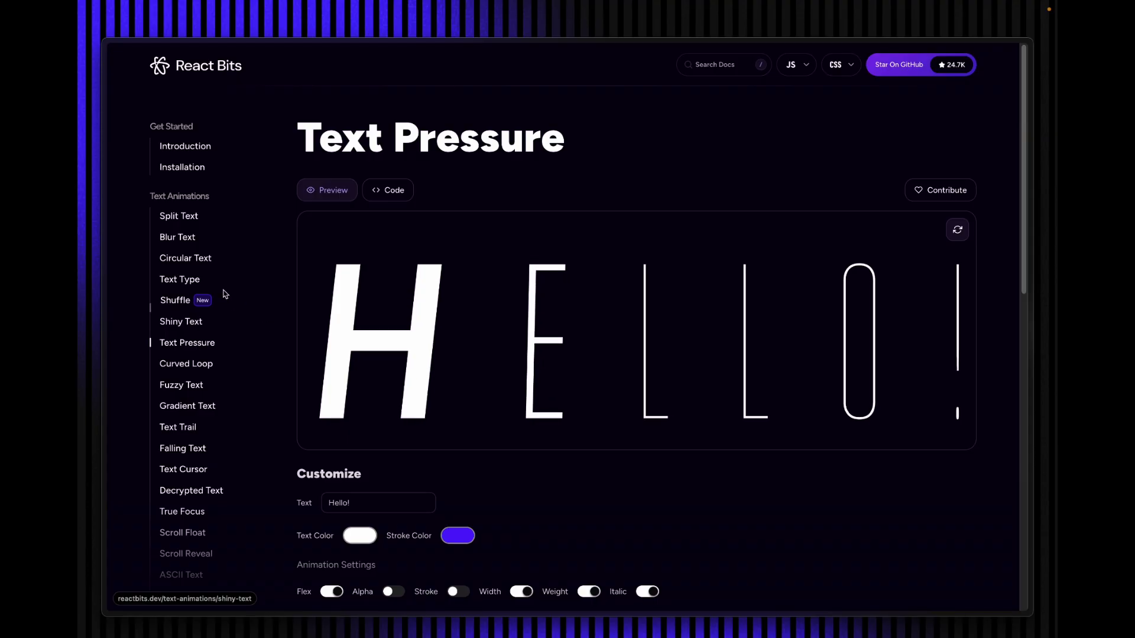
Open the Text Type page, show its Code view, and copy the npx shadcn install command.
click(192, 286)
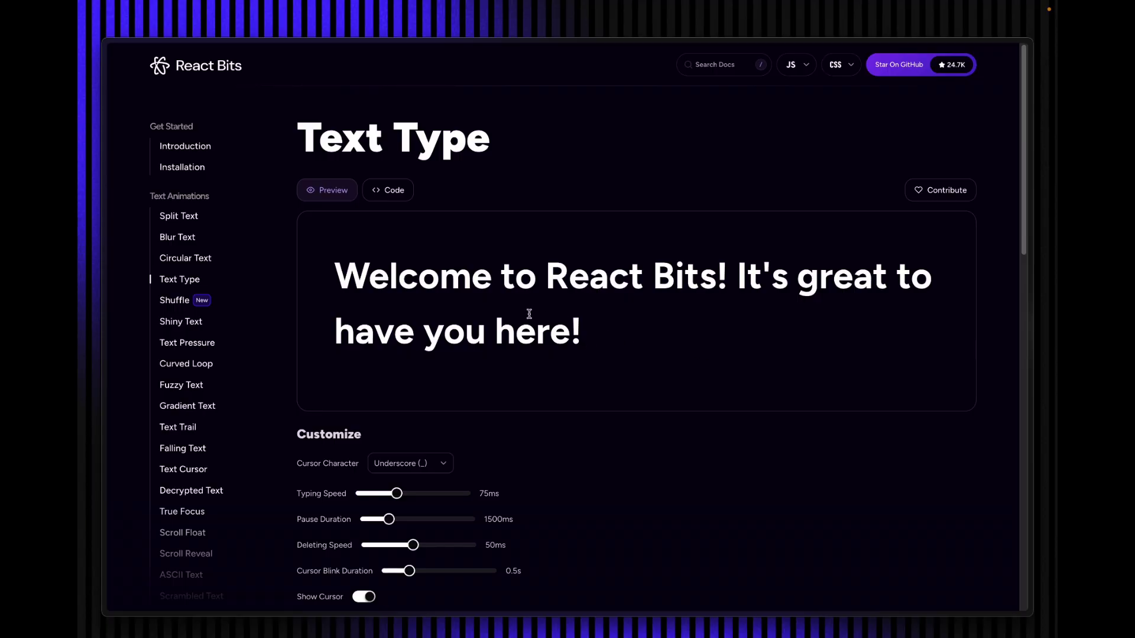
scroll(514, 445, down, 4)
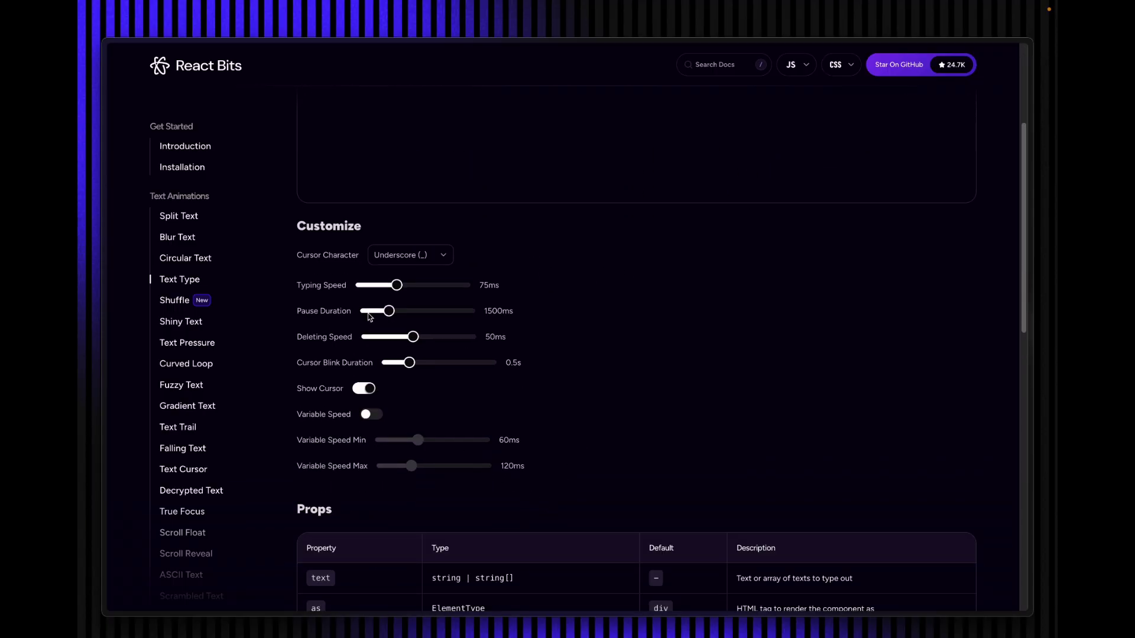
scroll(577, 304, up, 4)
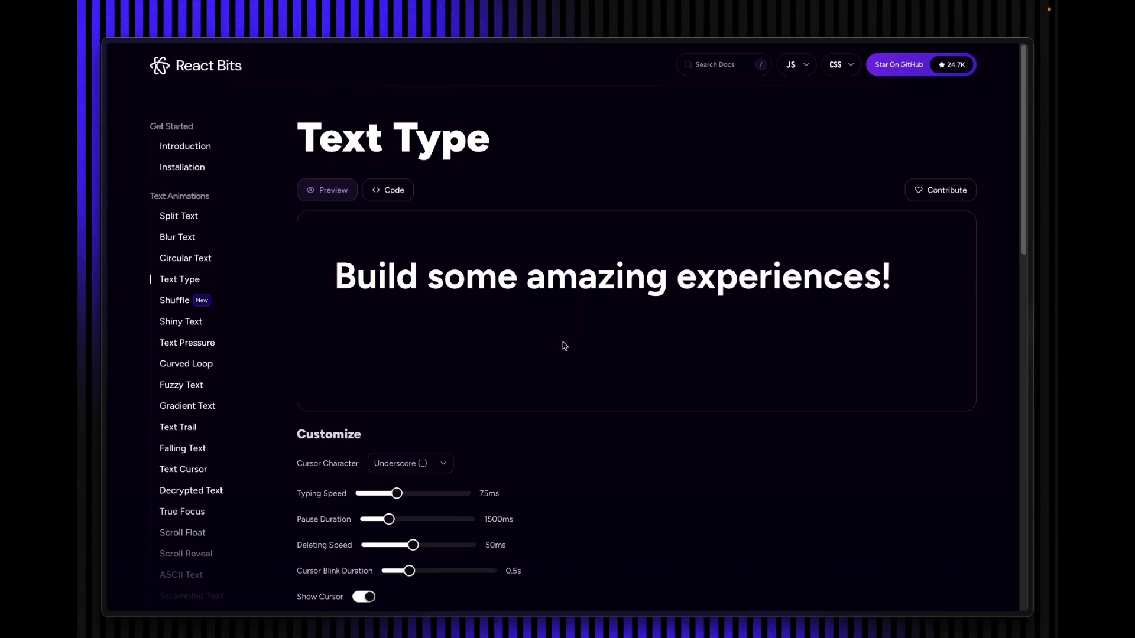
click(393, 190)
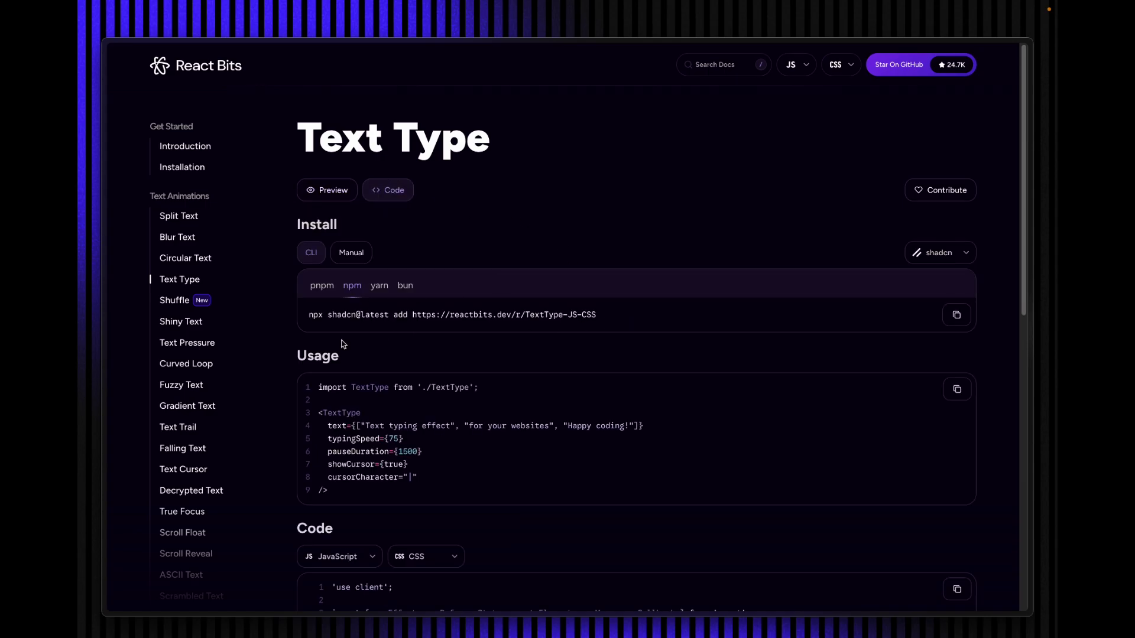
click(956, 315)
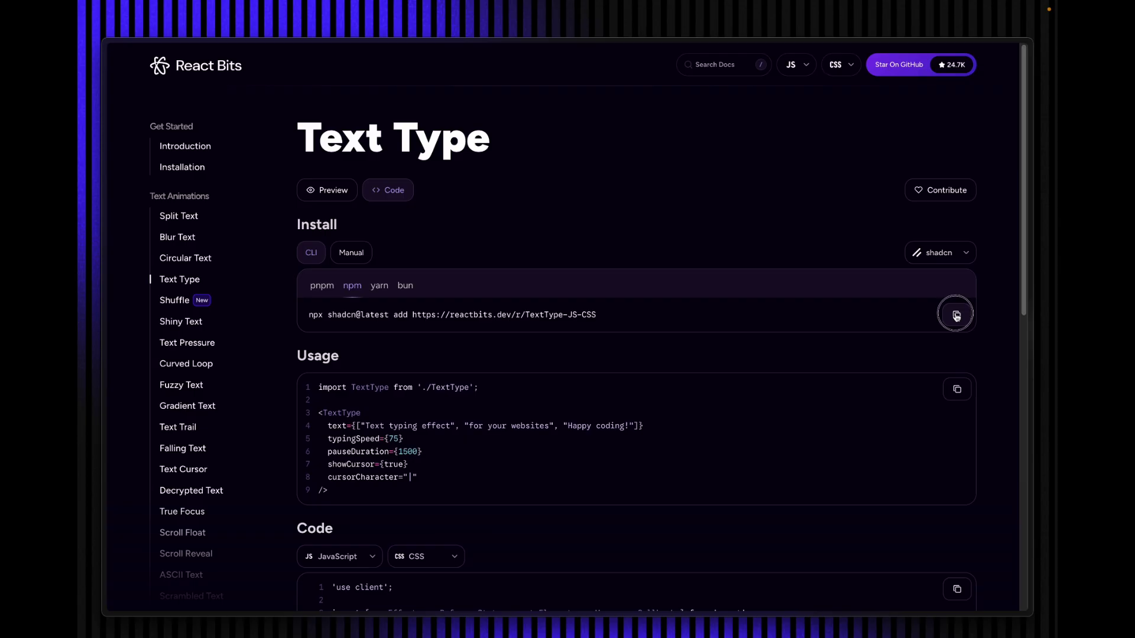
Check Workshop's Make a Component box in the React to Framer project, then go to the Community notes page.
mouse_move(78, 207)
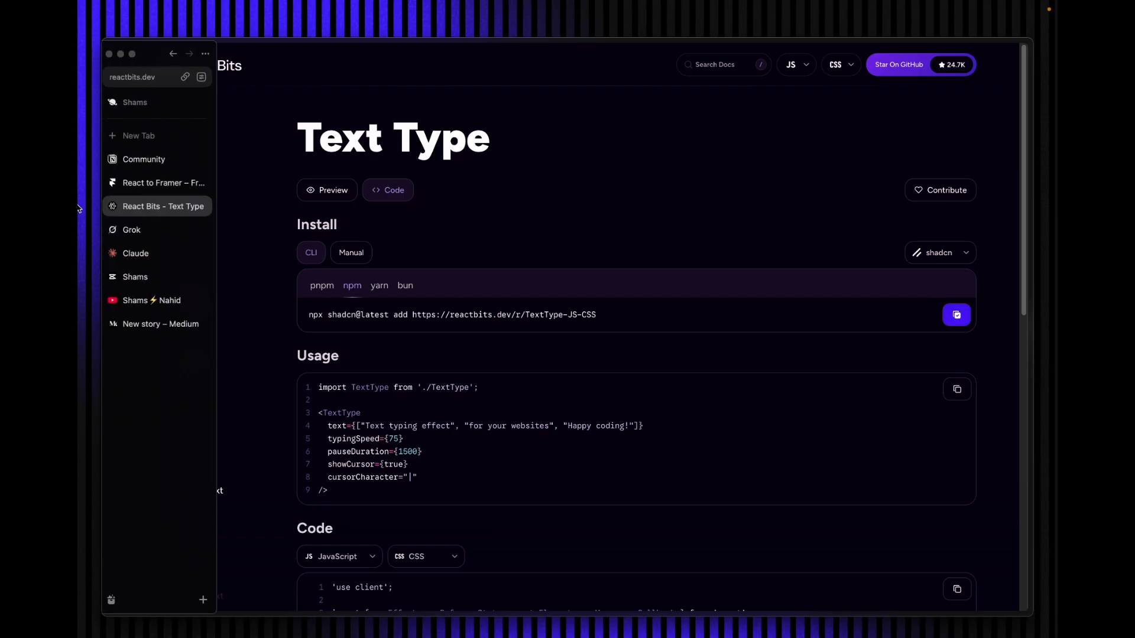
click(162, 188)
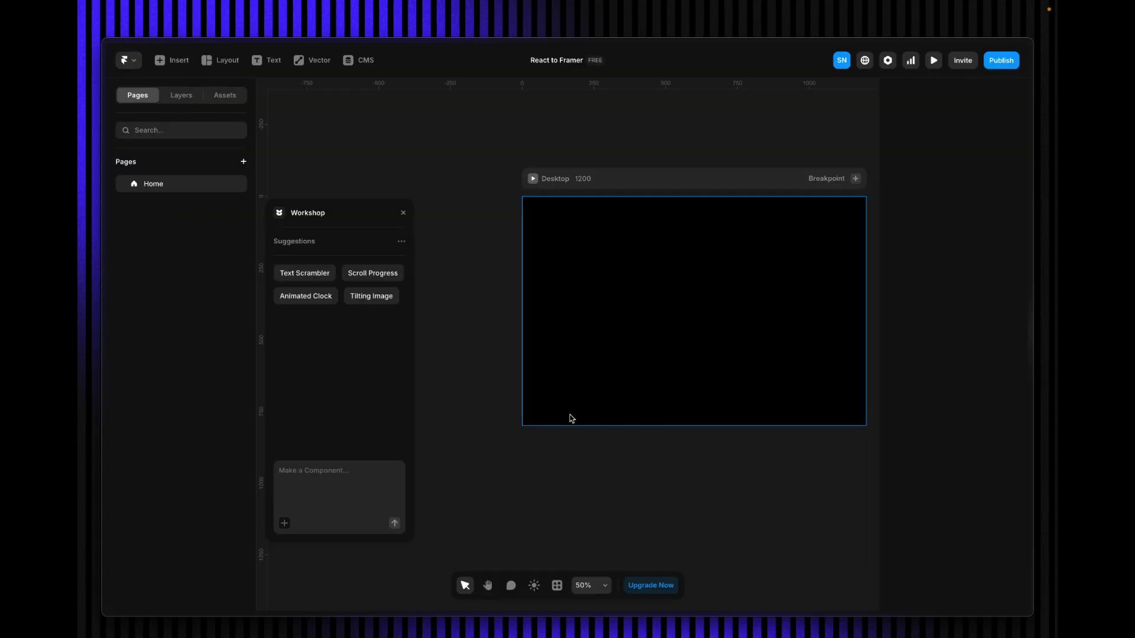
click(341, 480)
mouse_move(79, 234)
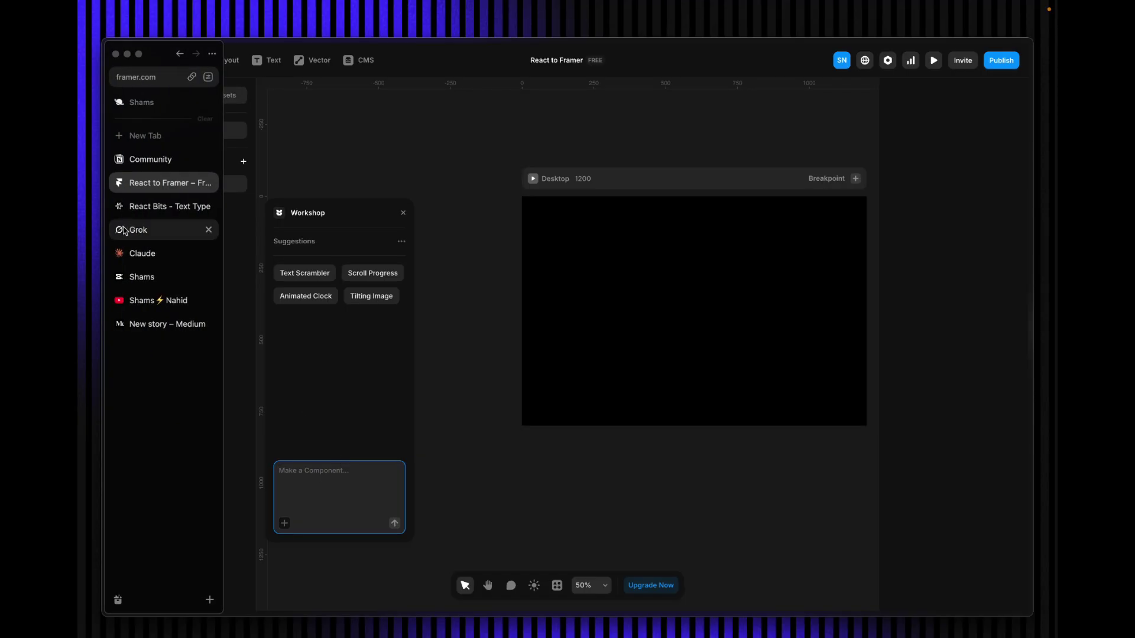
click(178, 160)
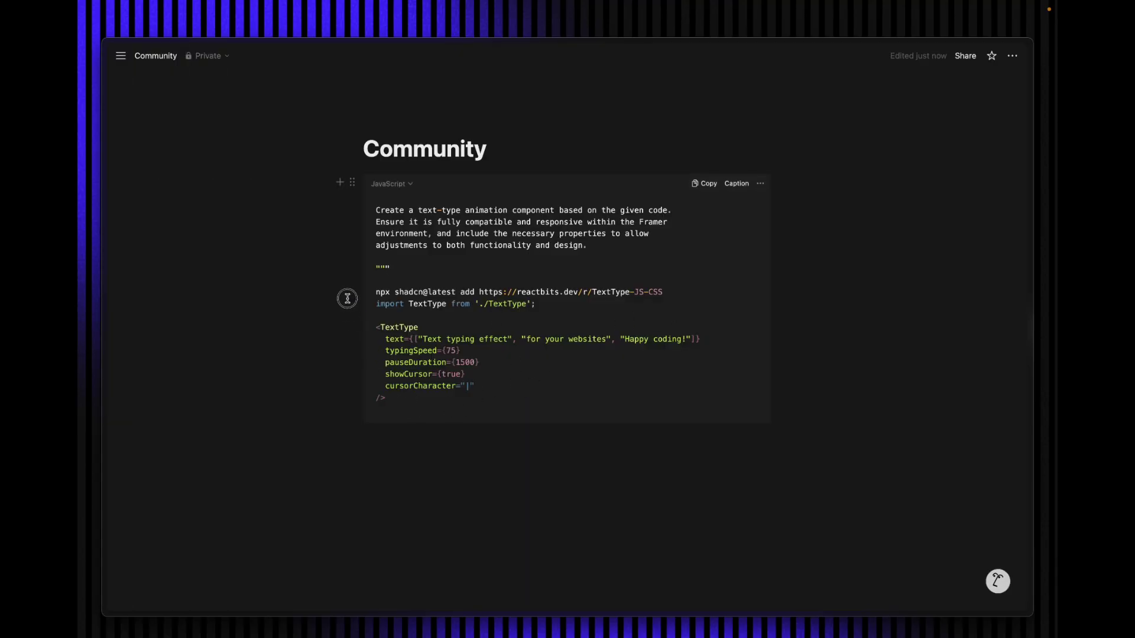
Replace the old code under the prompt with the copied Text Type install command.
drag(374, 296, 434, 397)
key(BackSpace)
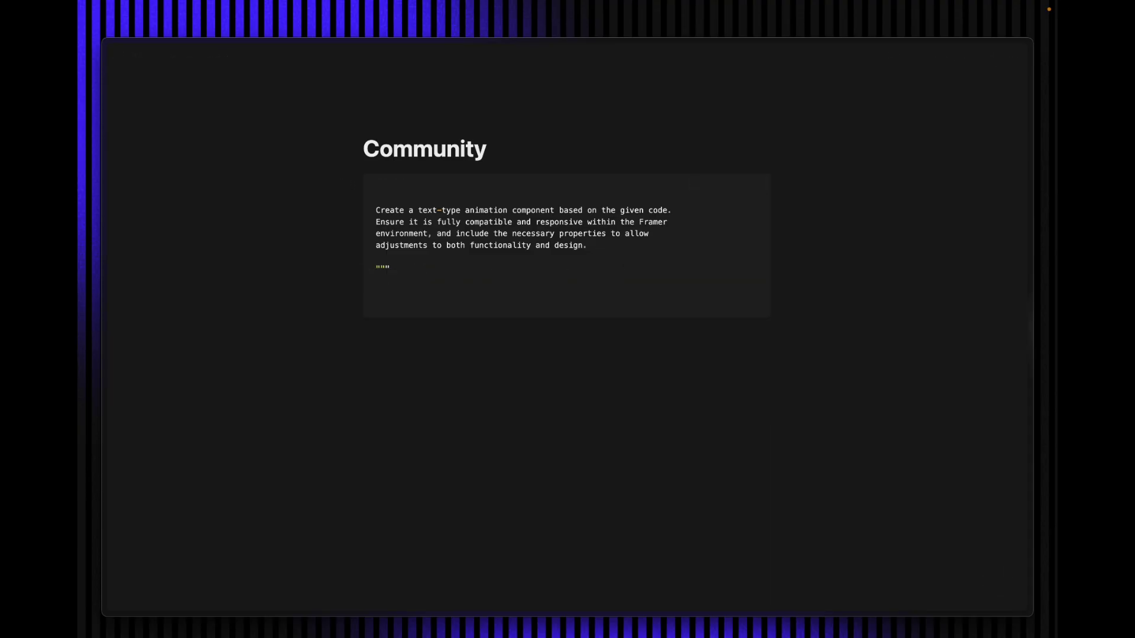
key(ctrl+v)
Copy the TextType Usage snippet from React Bits and paste it into the note.
mouse_move(83, 315)
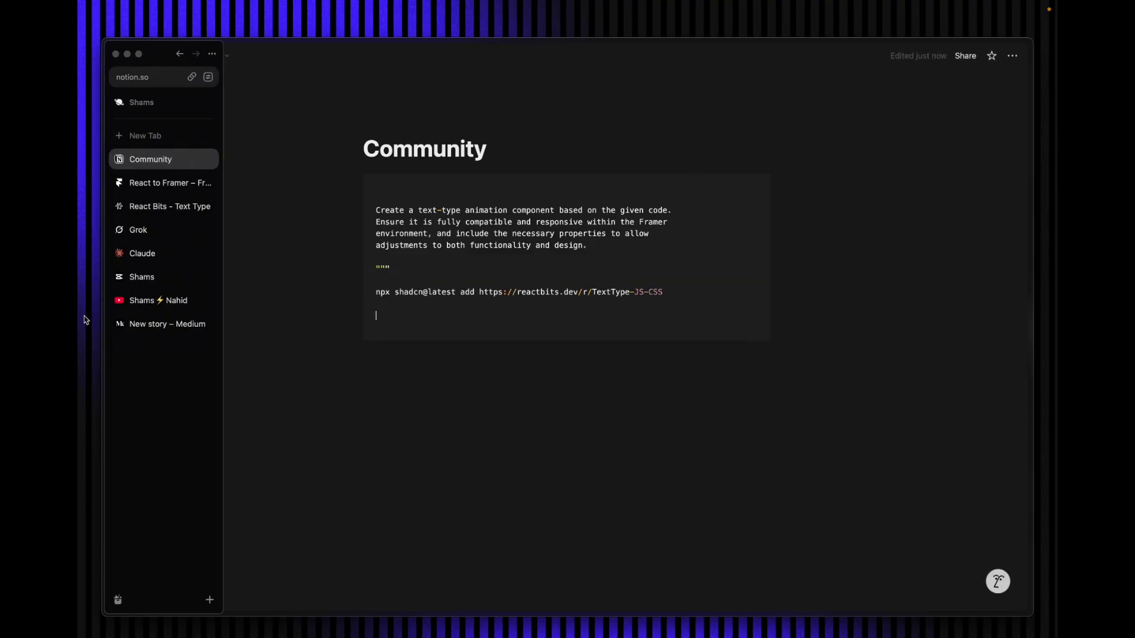
click(157, 206)
scroll(564, 363, down, 2)
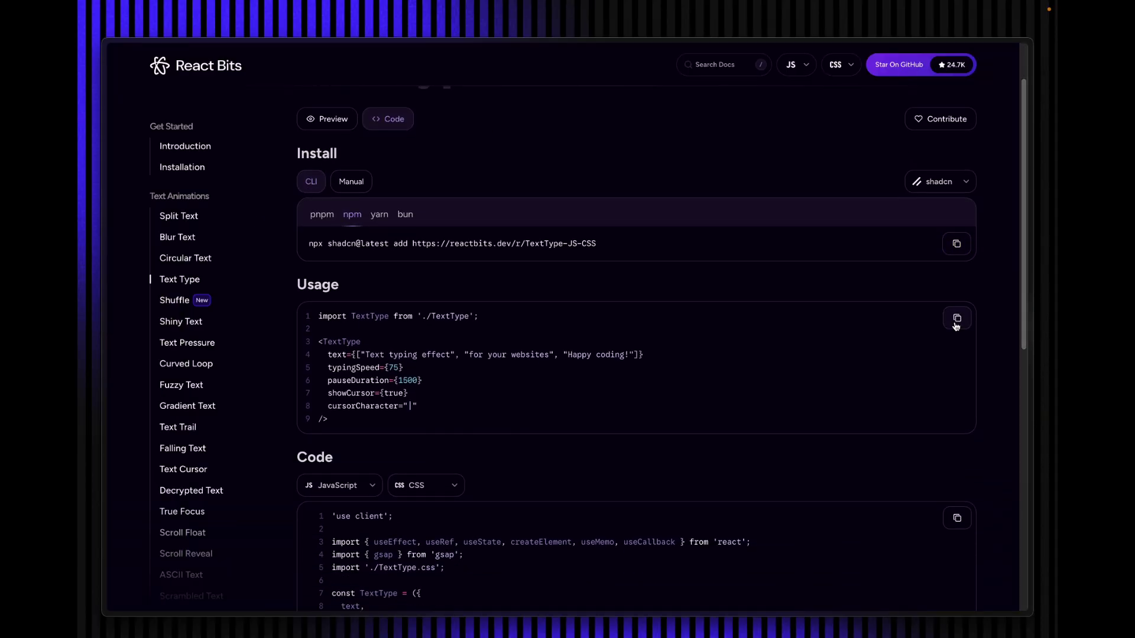
click(957, 318)
mouse_move(80, 309)
click(158, 160)
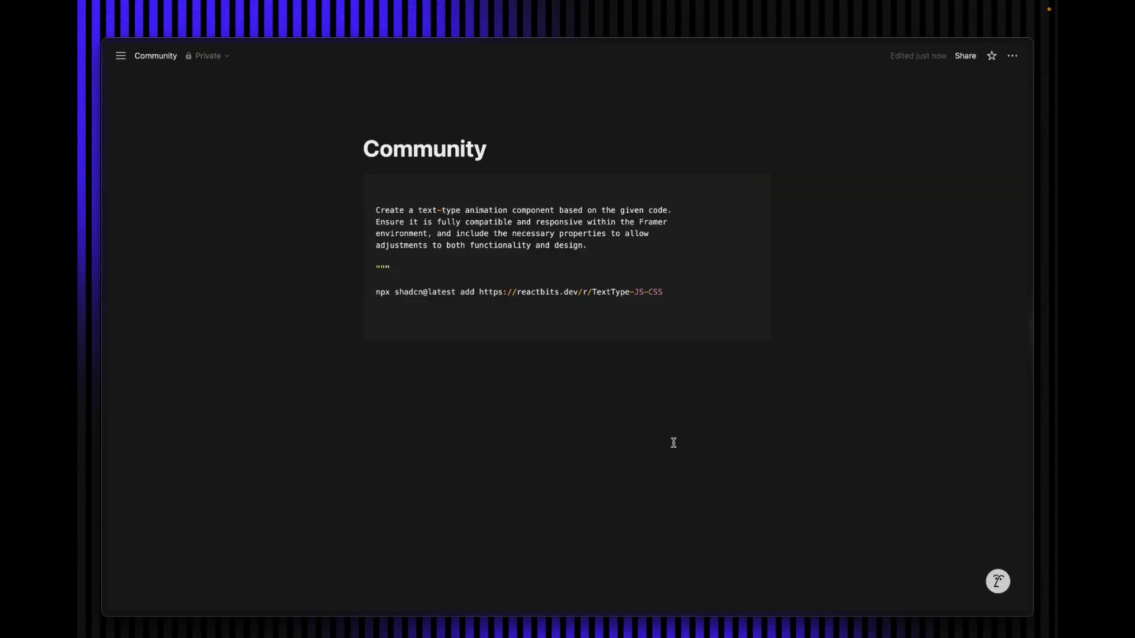
key(super+v)
Copy the full TextType component code from React Bits for the Community note.
click(160, 206)
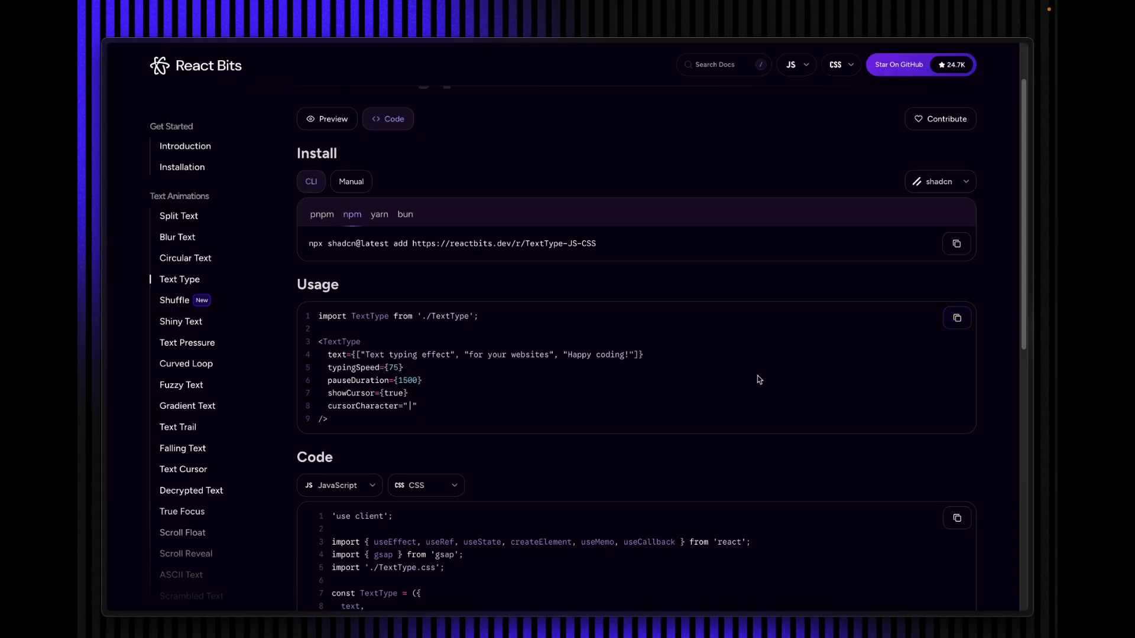
scroll(757, 380, down, 5)
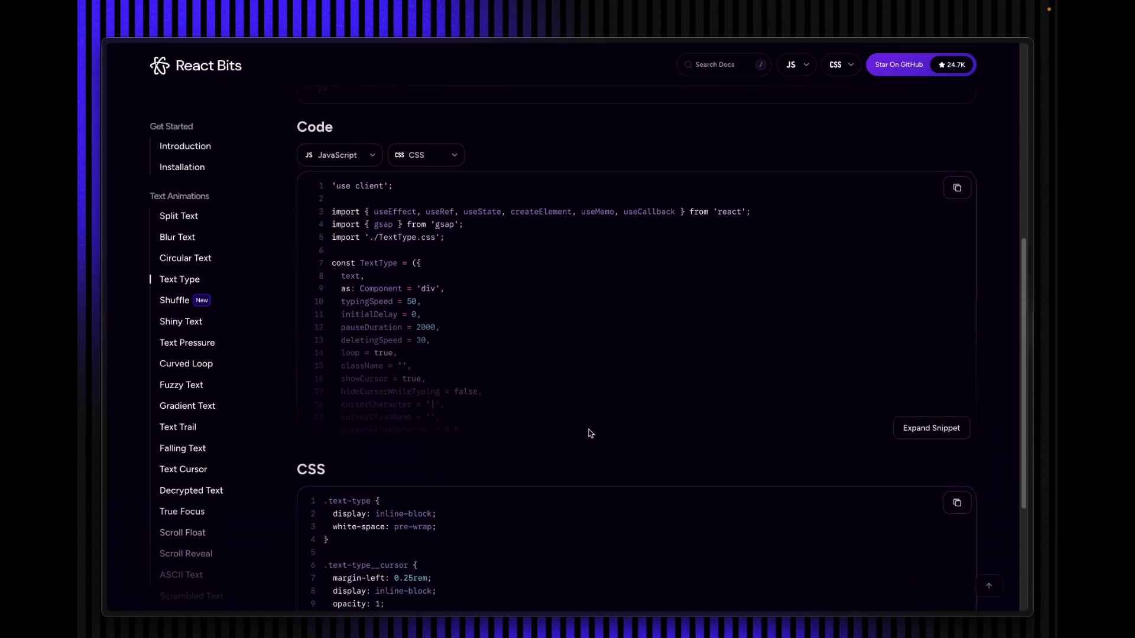
click(957, 182)
mouse_move(106, 195)
click(148, 155)
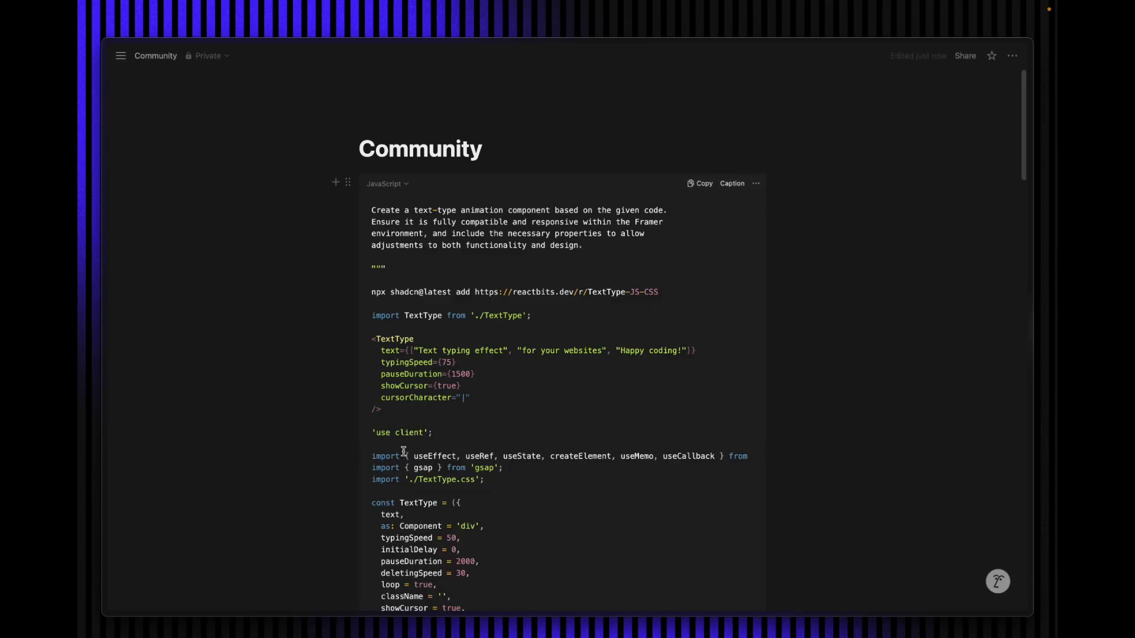
Select the entire prompt and TextType code in the Community note's code block.
scroll(489, 443, down, 20)
scroll(489, 444, down, 15)
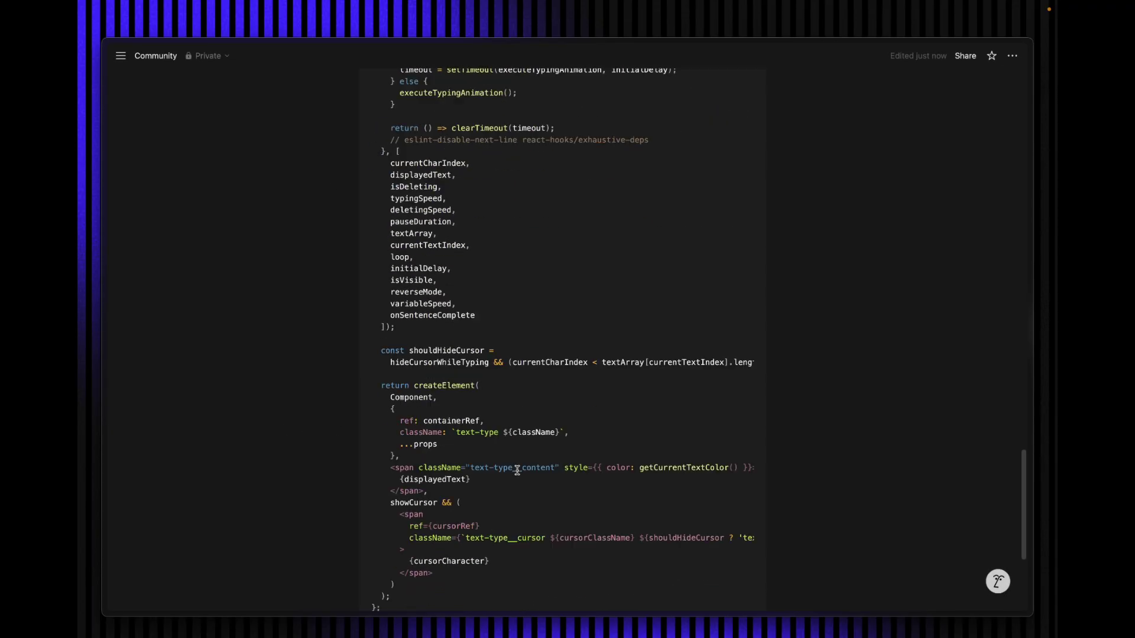
mouse_move(132, 203)
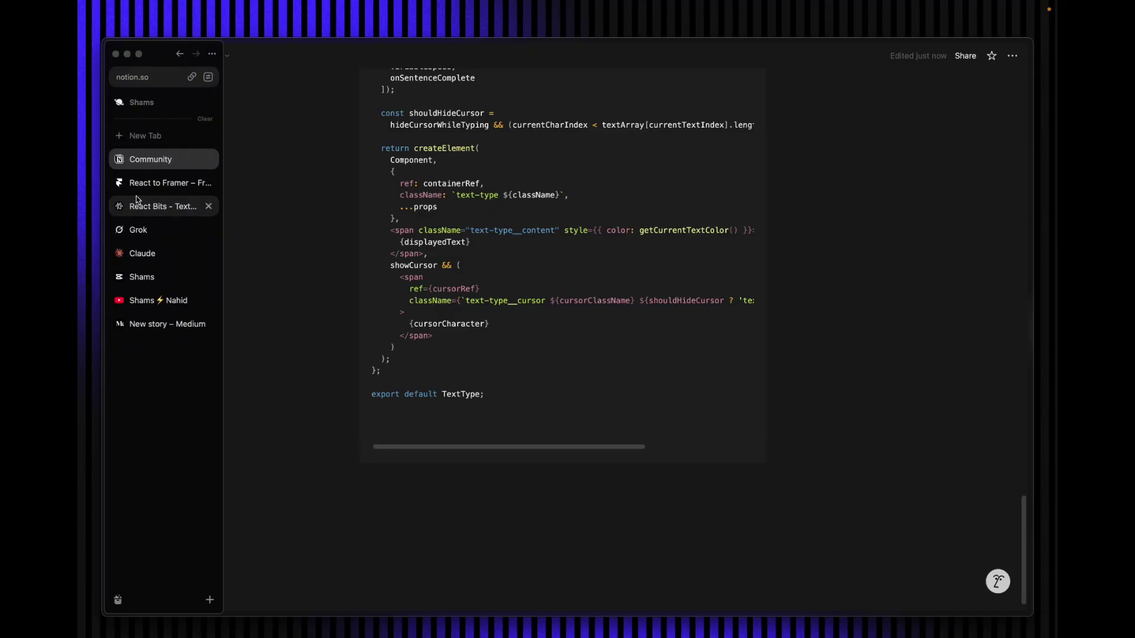
click(171, 203)
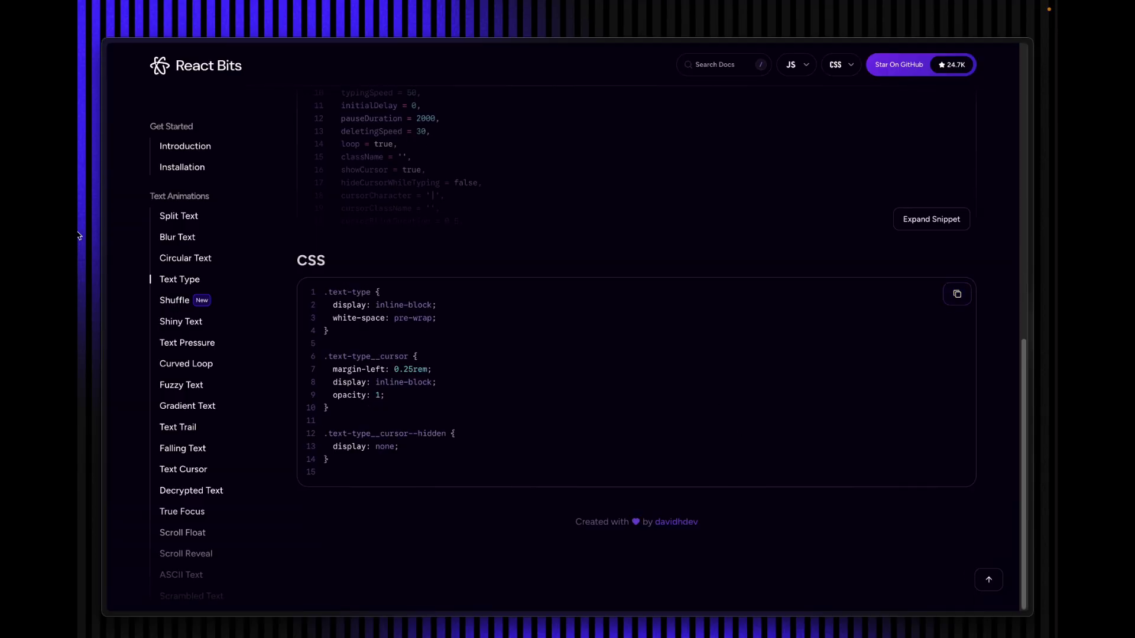
mouse_move(79, 236)
click(144, 163)
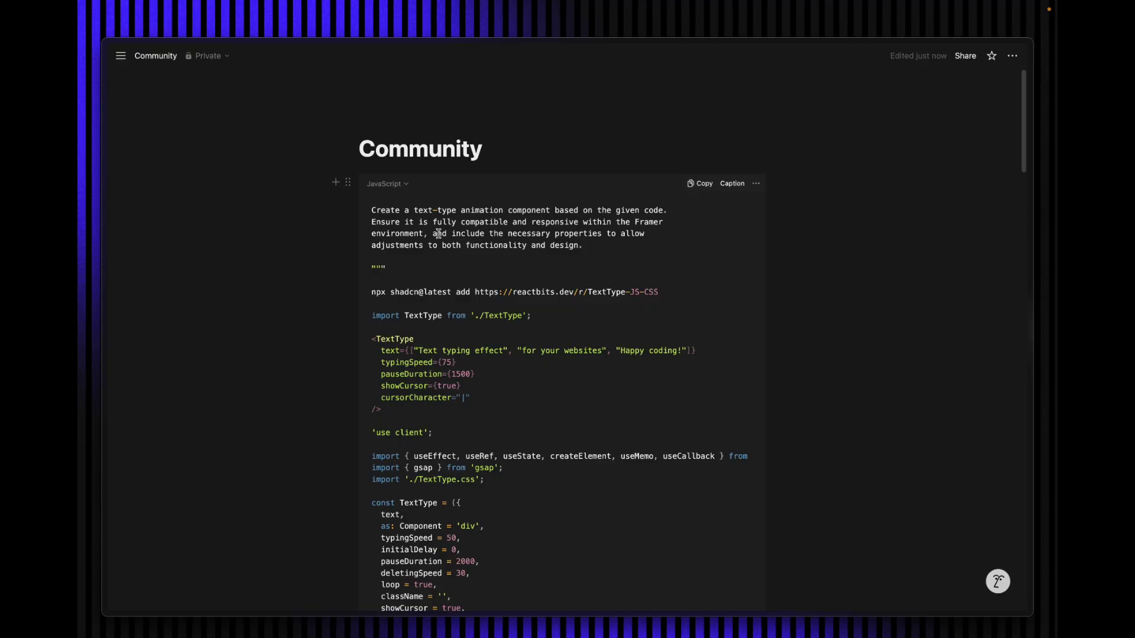
key(super+a)
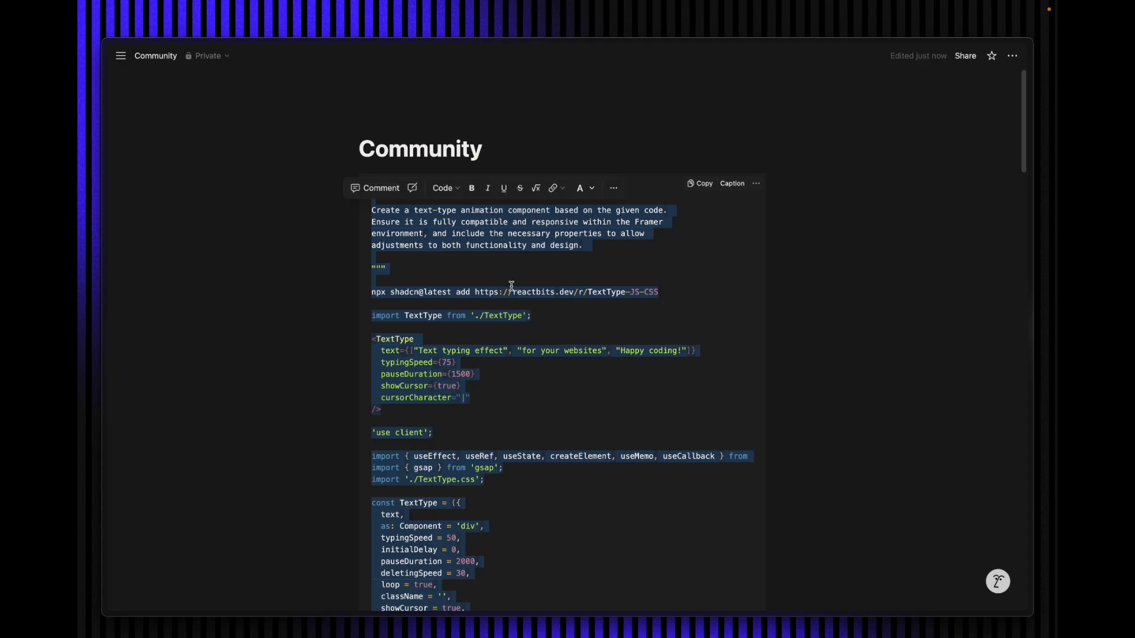
Paste the prompt and TextType code into Workshop's Make a Component box and send it.
mouse_move(103, 211)
click(167, 184)
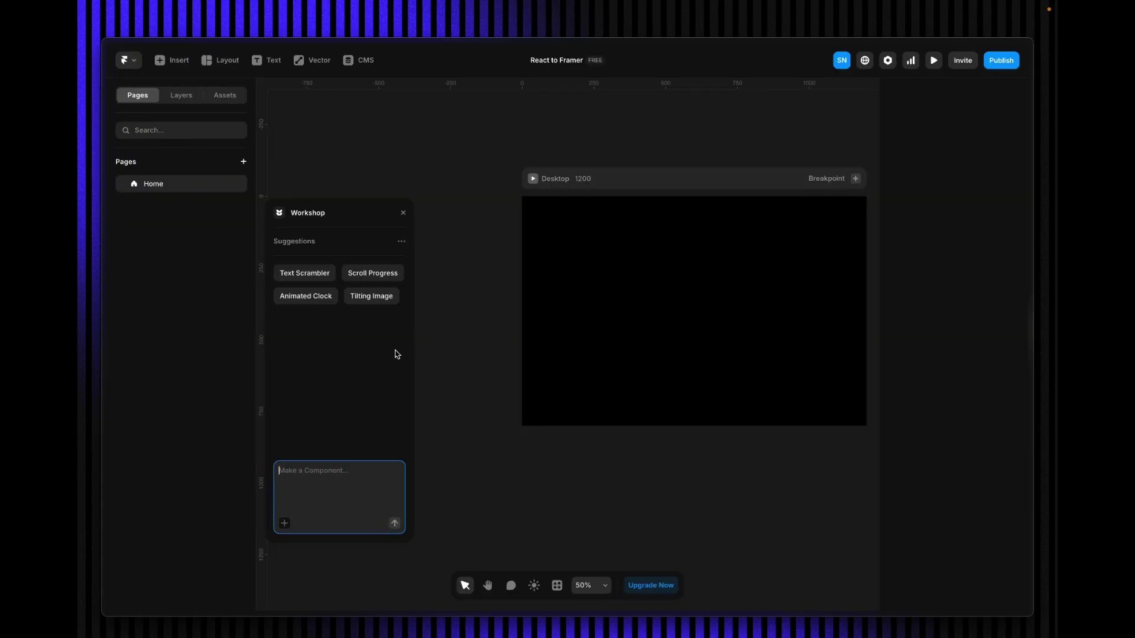
drag(347, 214, 392, 156)
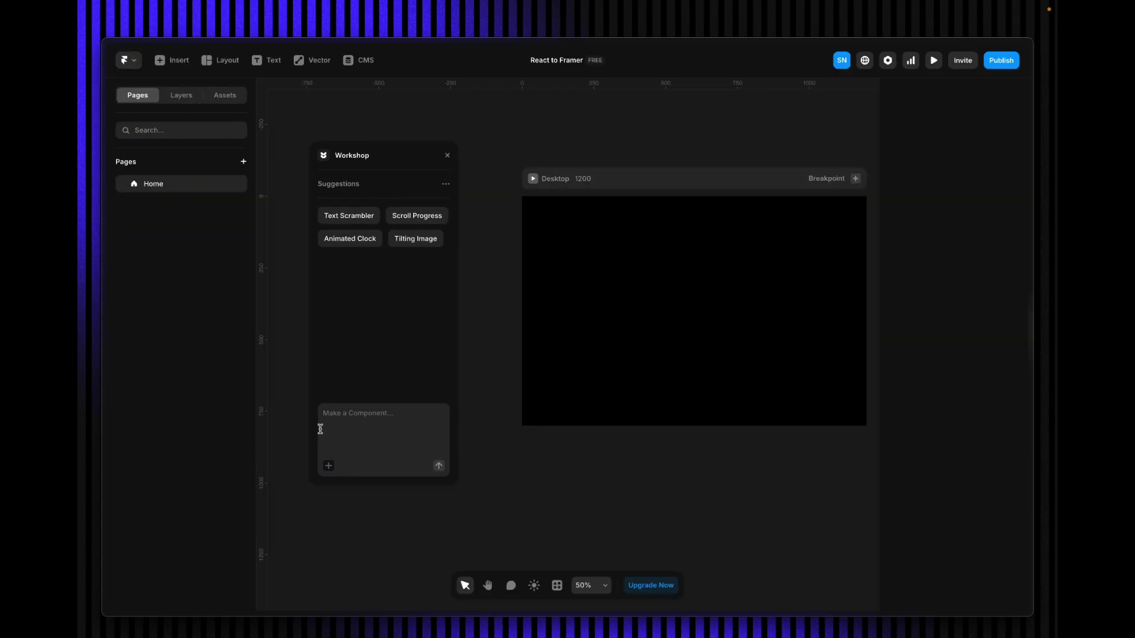
click(347, 426)
key(super+v)
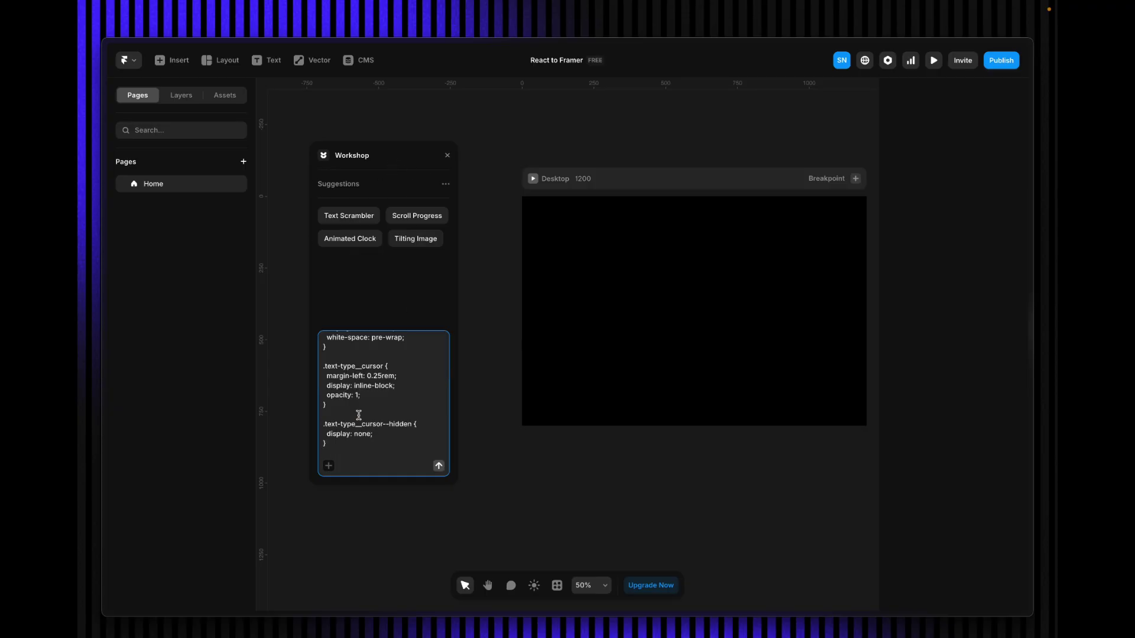
key(Return)
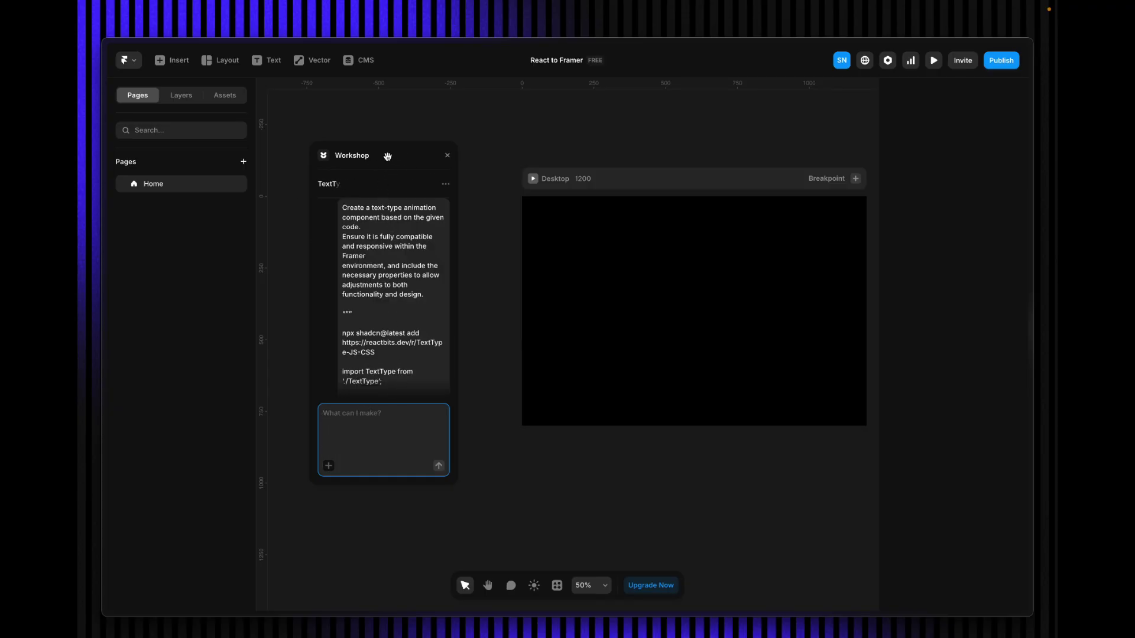
drag(362, 158, 331, 120)
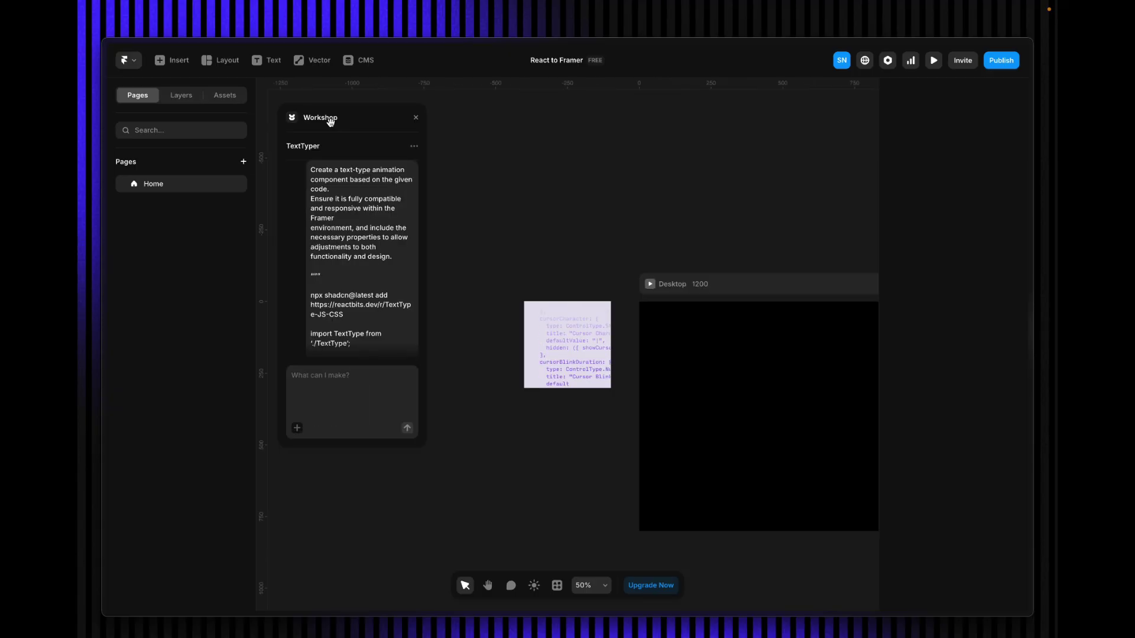
scroll(328, 296, down, 10)
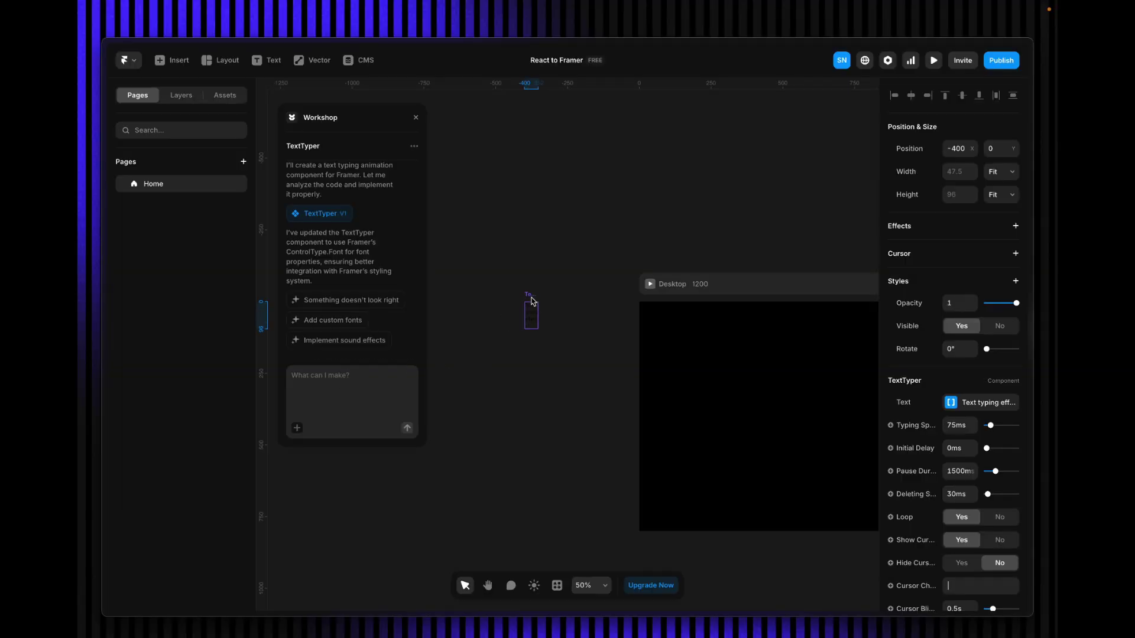
Place TextTyper inside the Desktop frame and set its Text Color to FFFFFF.
drag(531, 310, 697, 358)
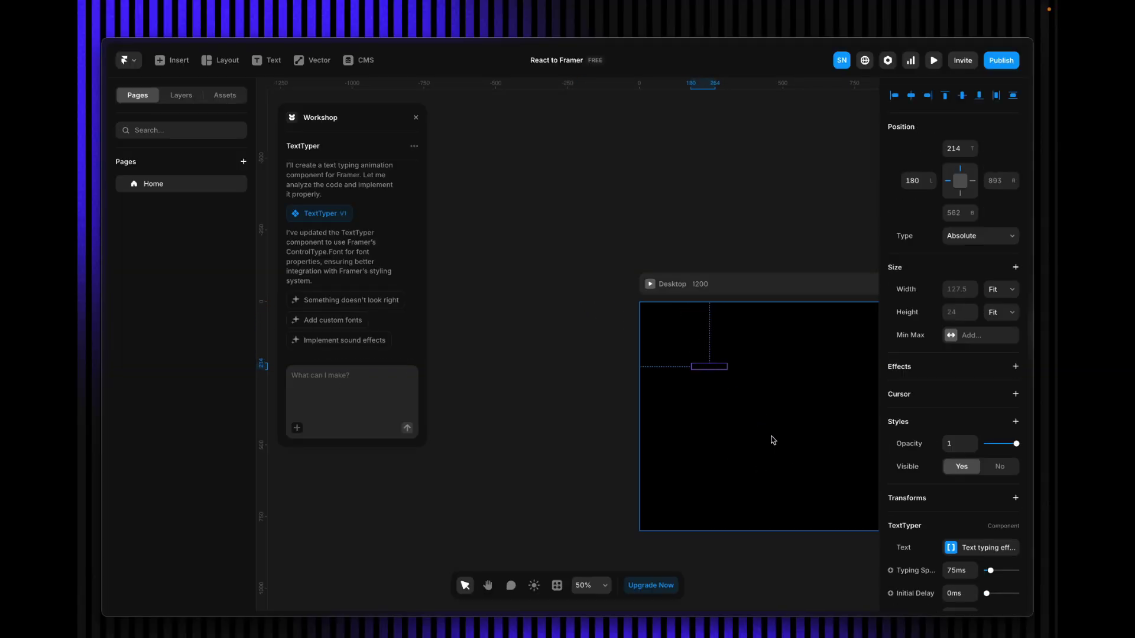
scroll(943, 528, down, 6)
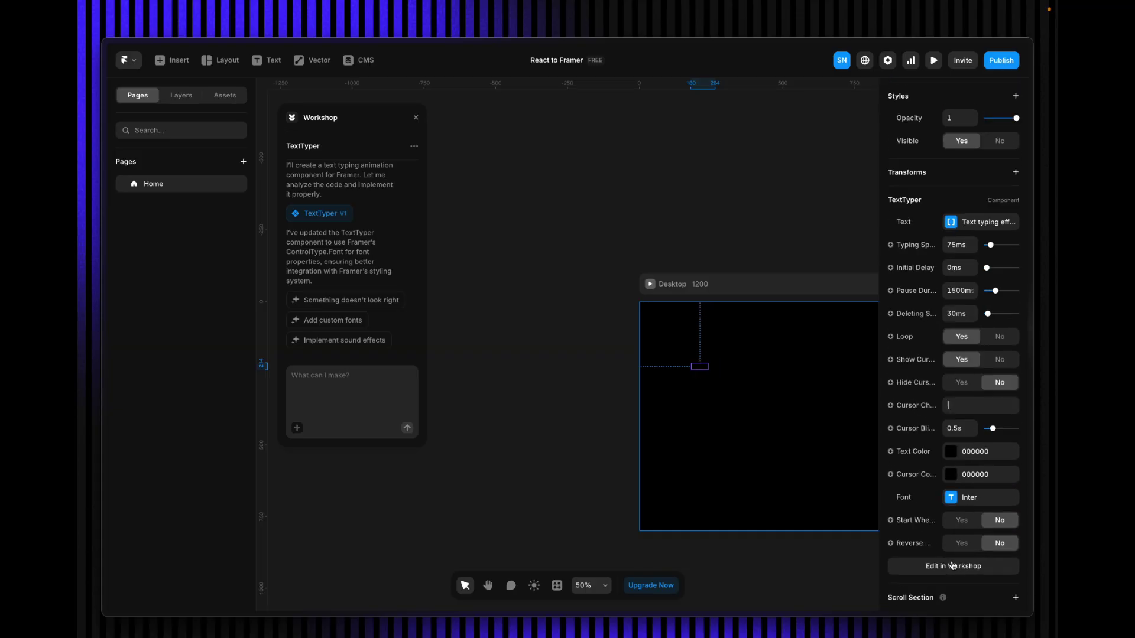
click(952, 421)
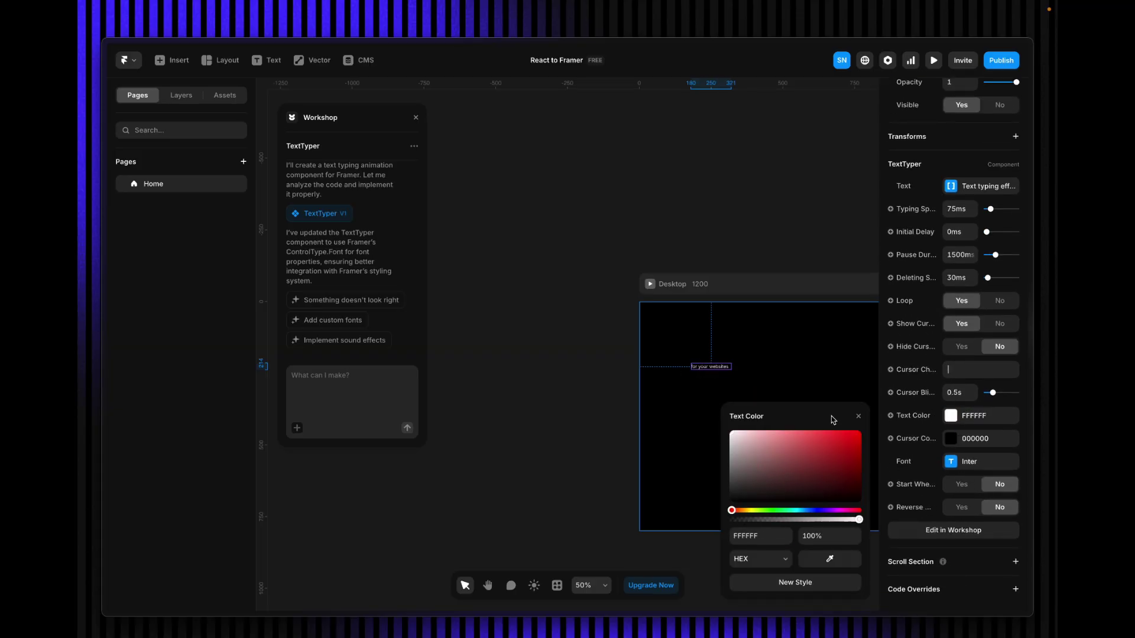
click(952, 441)
click(461, 346)
scroll(461, 347, right, 5)
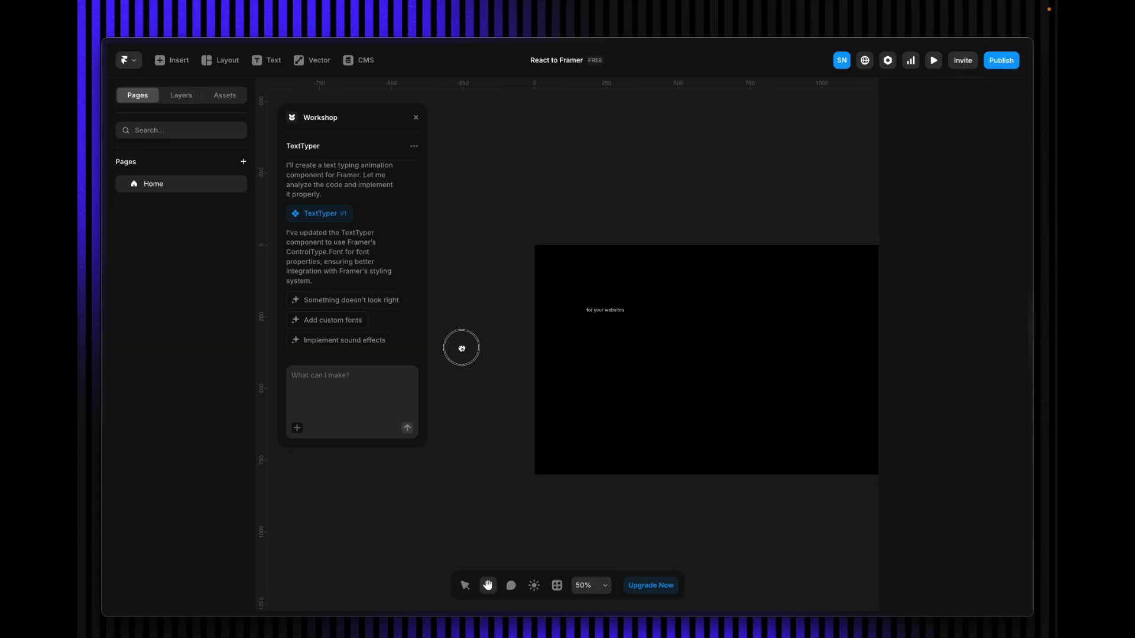
Preview the page to watch the typing animation, then return to the editor.
click(569, 298)
click(509, 211)
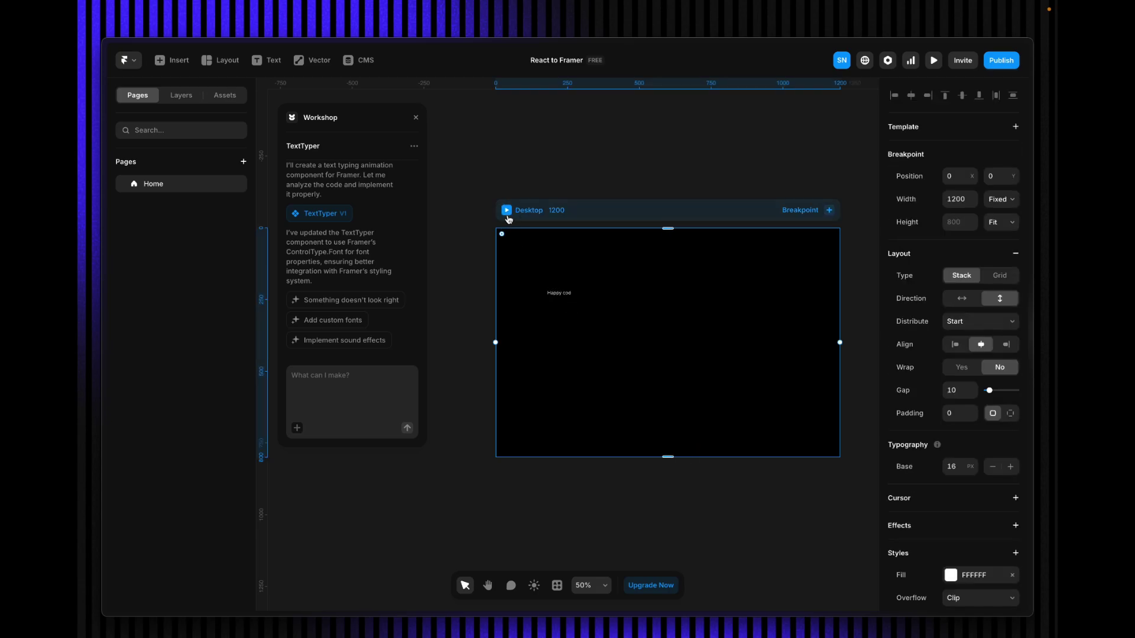
click(507, 211)
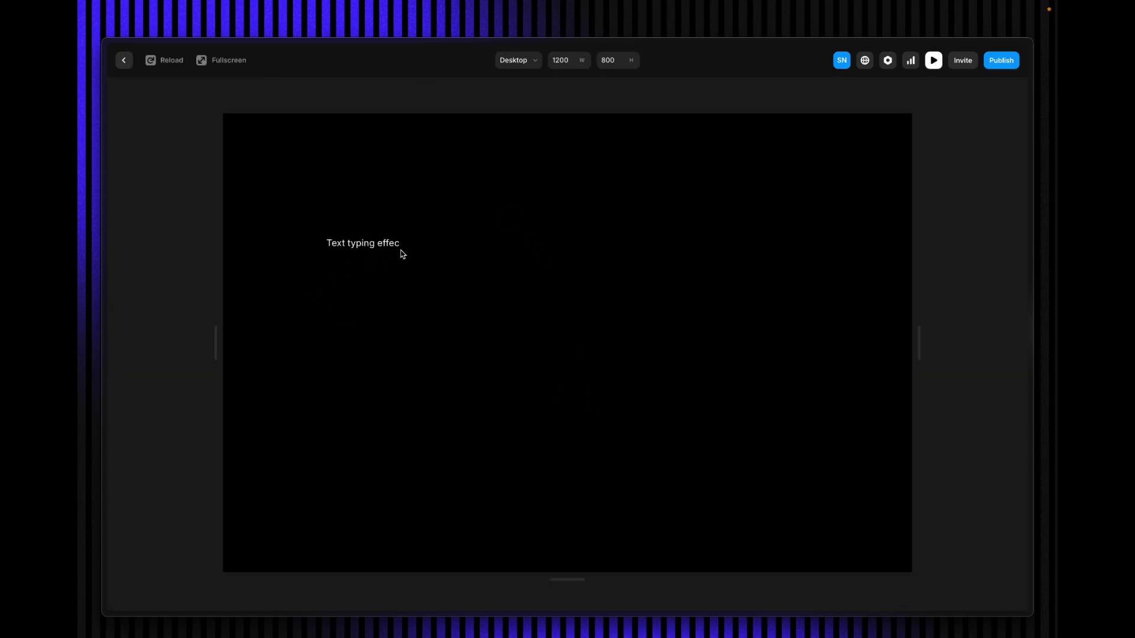
click(132, 62)
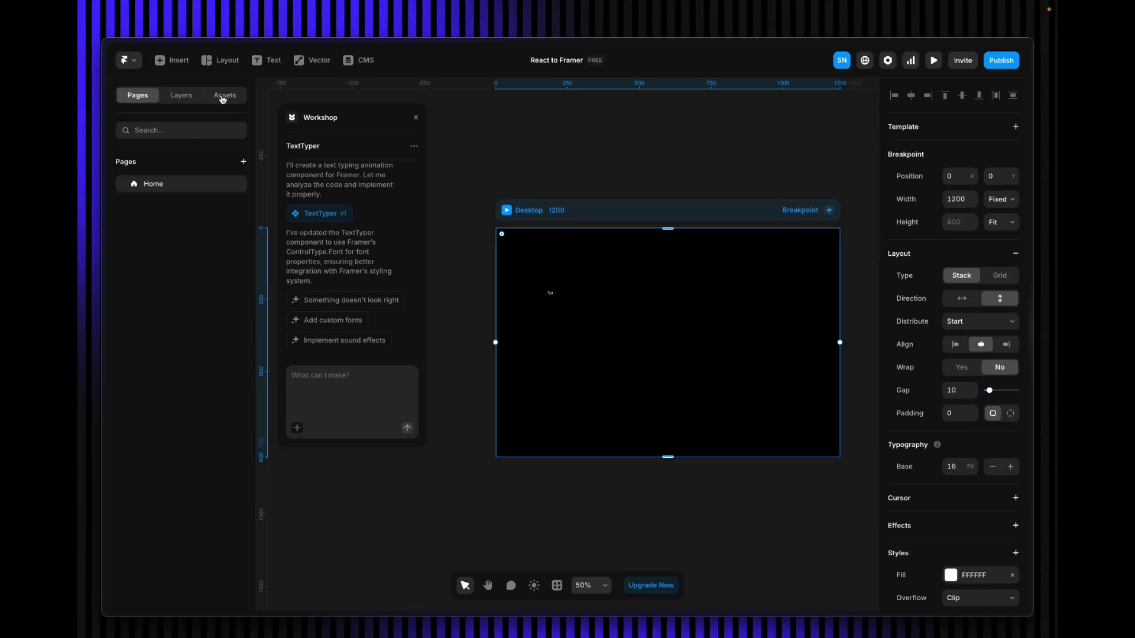
Open TextTyper.tsx from the Code > Workshop assets, select all its code, and switch to Grok.
click(222, 96)
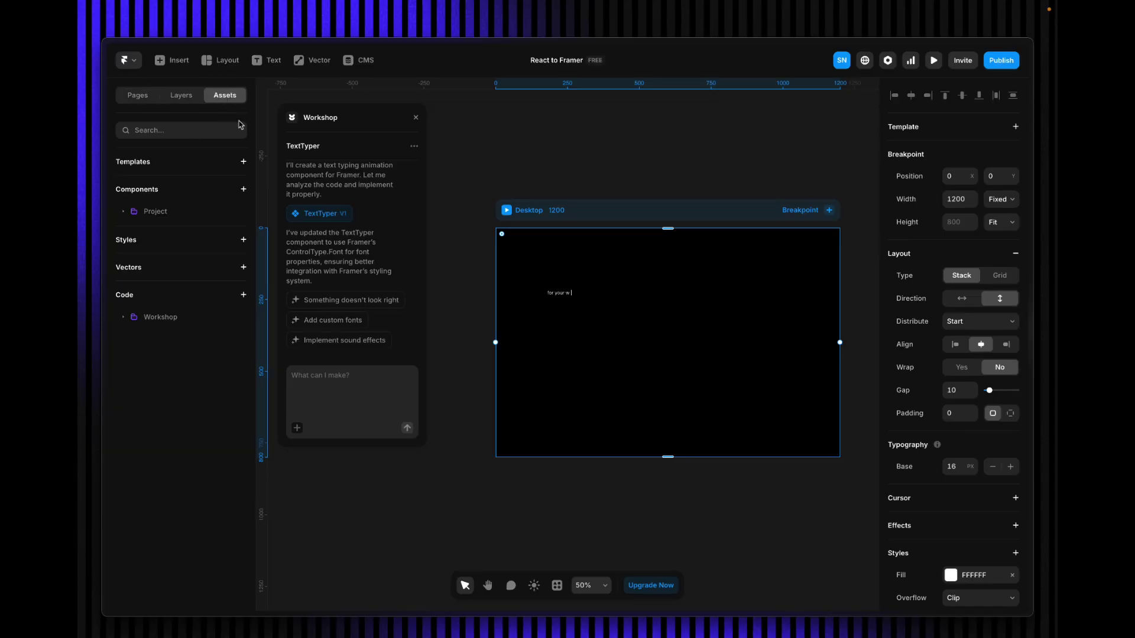
click(123, 318)
click(181, 335)
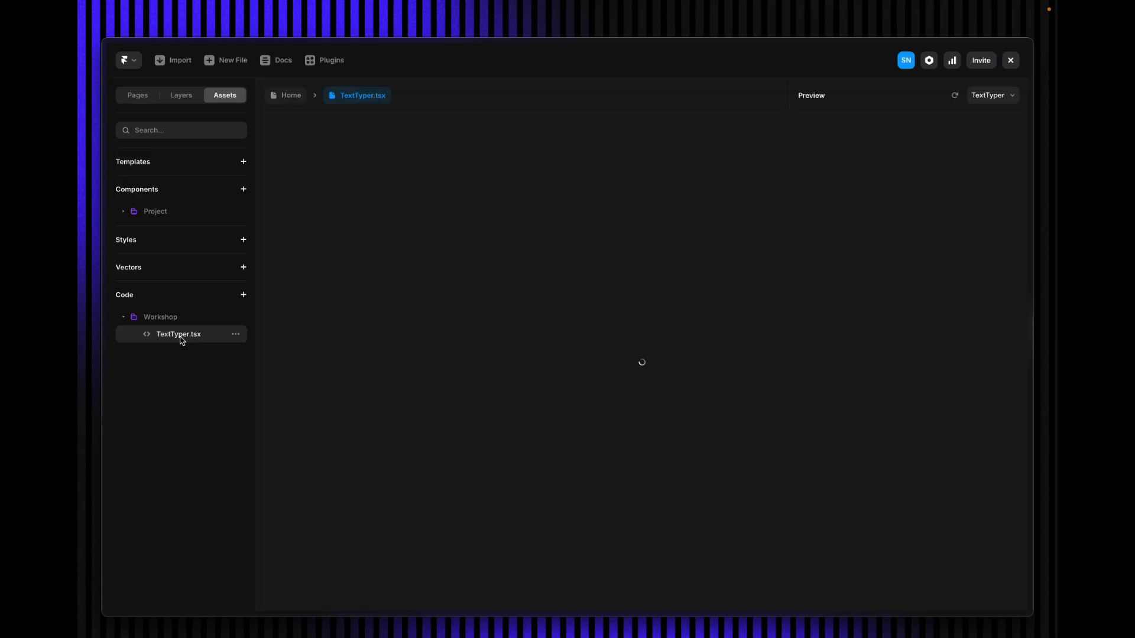
key(ctrl+a)
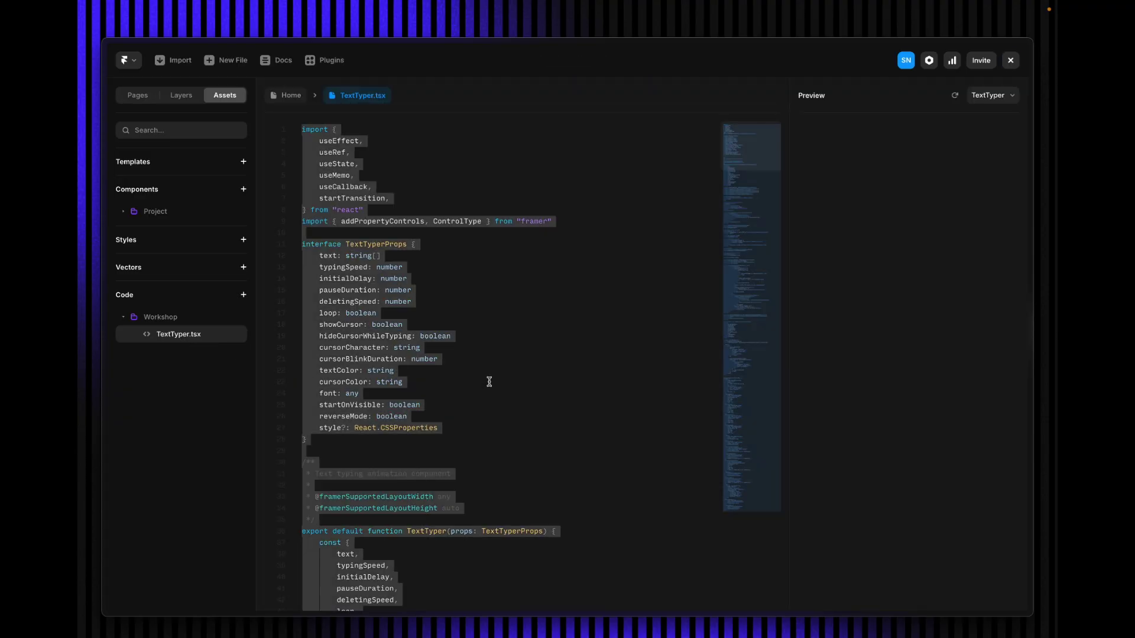
mouse_move(78, 186)
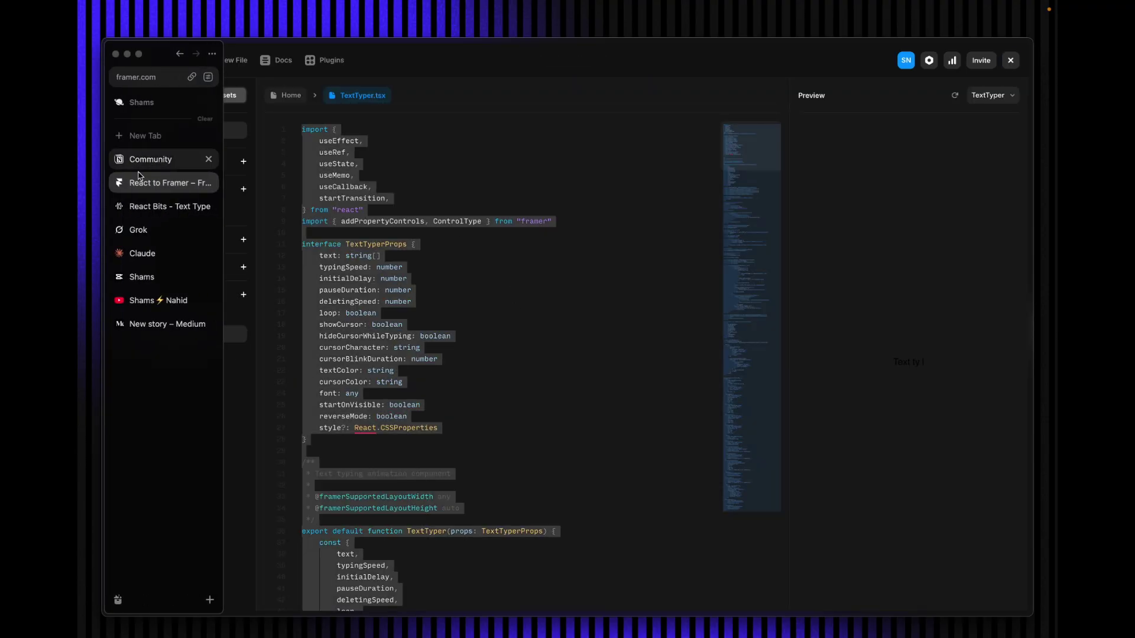
click(156, 226)
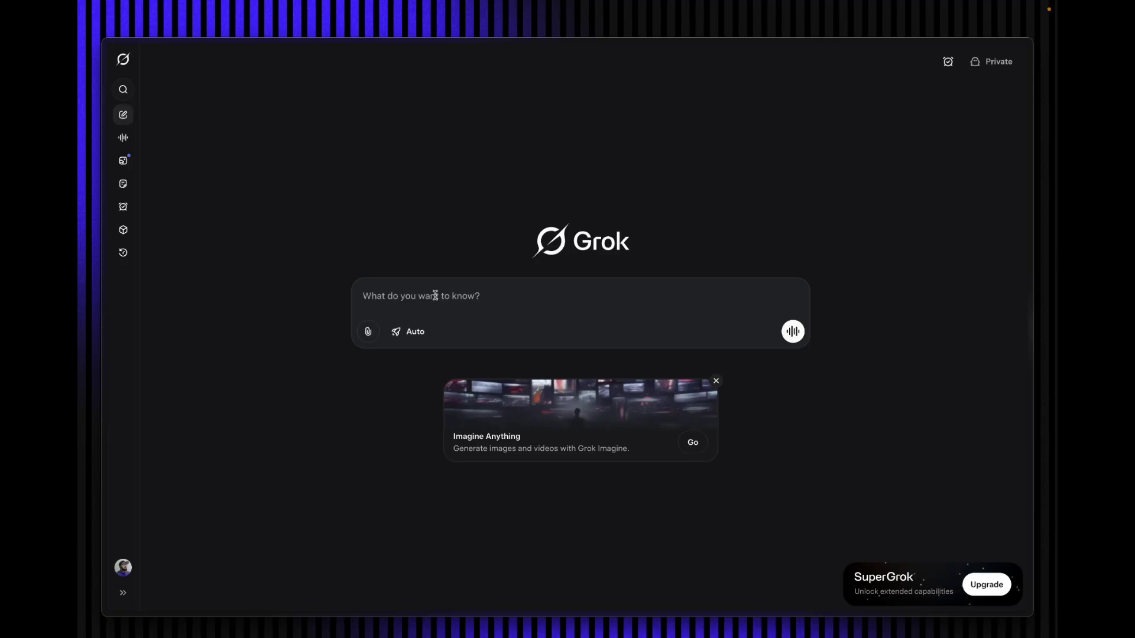
Leave the new Grok chat blank and bring up Arc's tab sidebar.
mouse_move(80, 169)
mouse_move(78, 311)
Leave the TextTyper.tsx code editor for the Framer canvas, then switch to the React Bits Text Type tab.
mouse_move(77, 209)
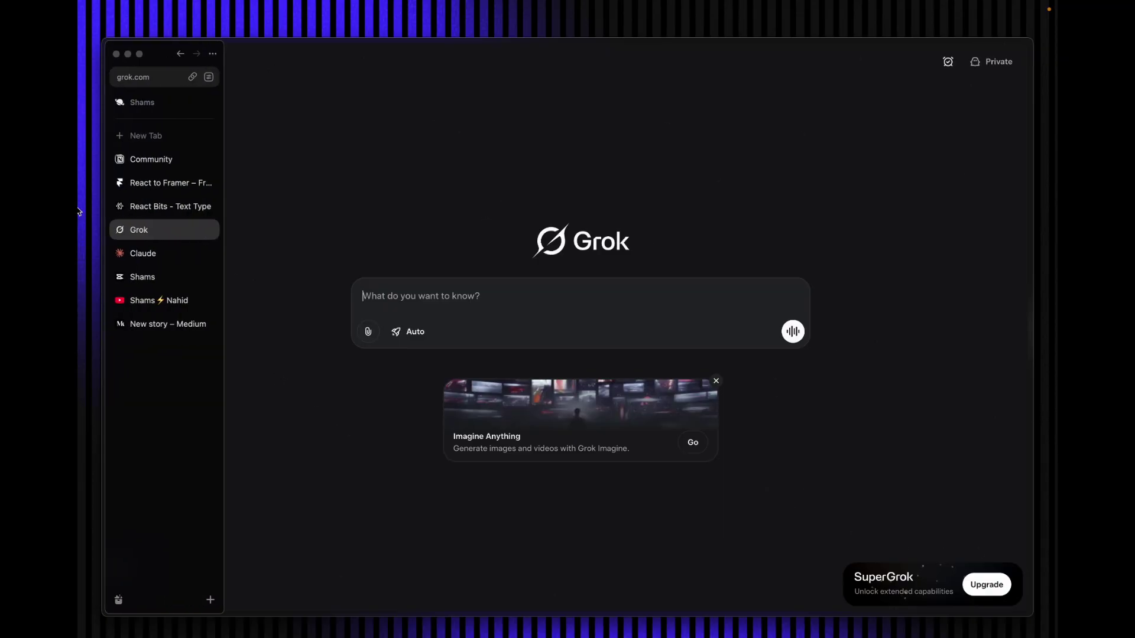
click(139, 187)
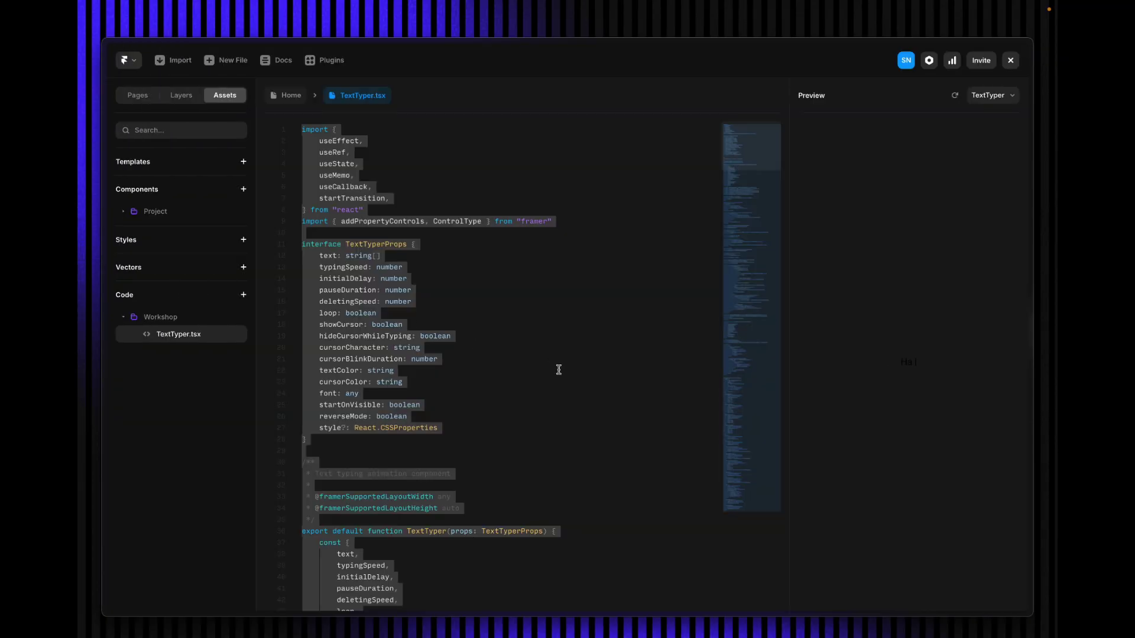
click(286, 98)
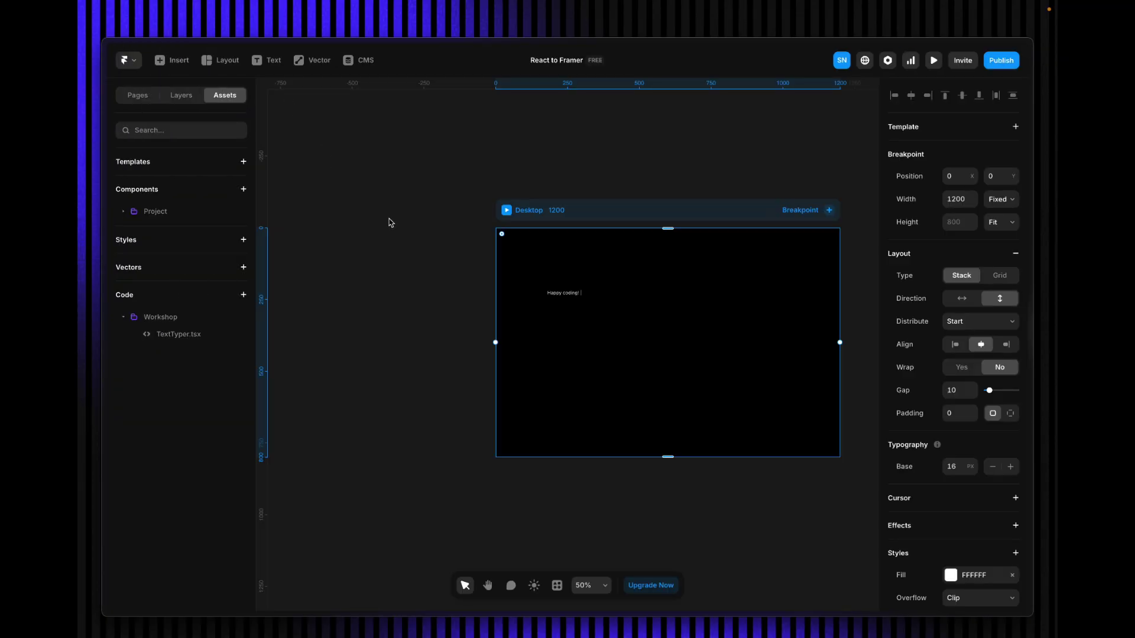
mouse_move(78, 198)
click(169, 206)
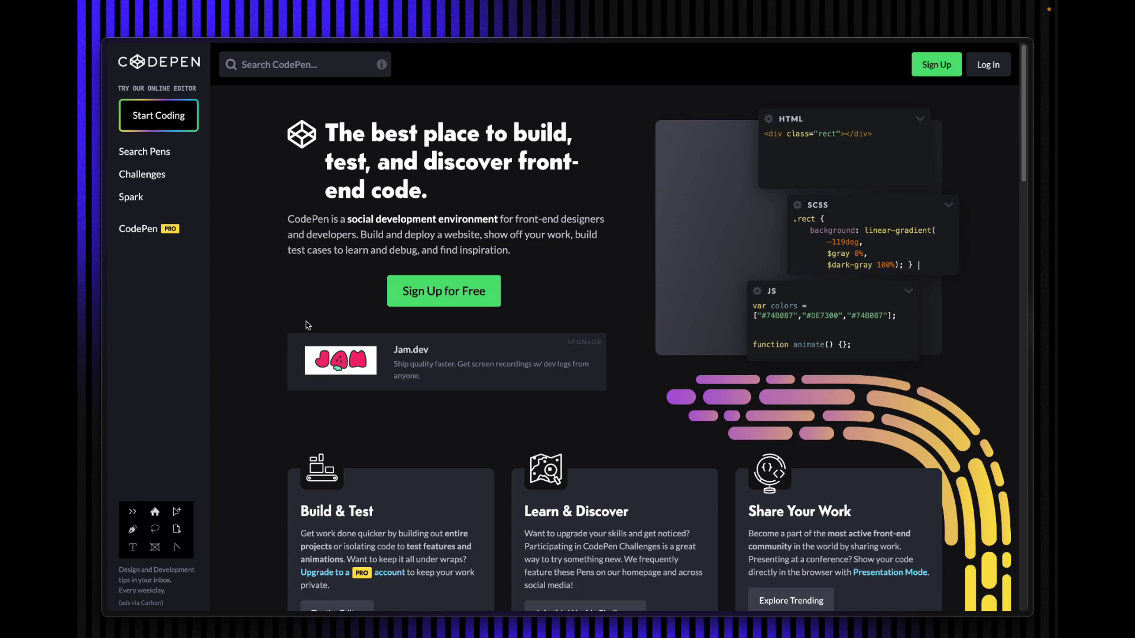
Switch from CodePen back to the 'React to Framer' project tab in Arc's sidebar.
mouse_move(80, 214)
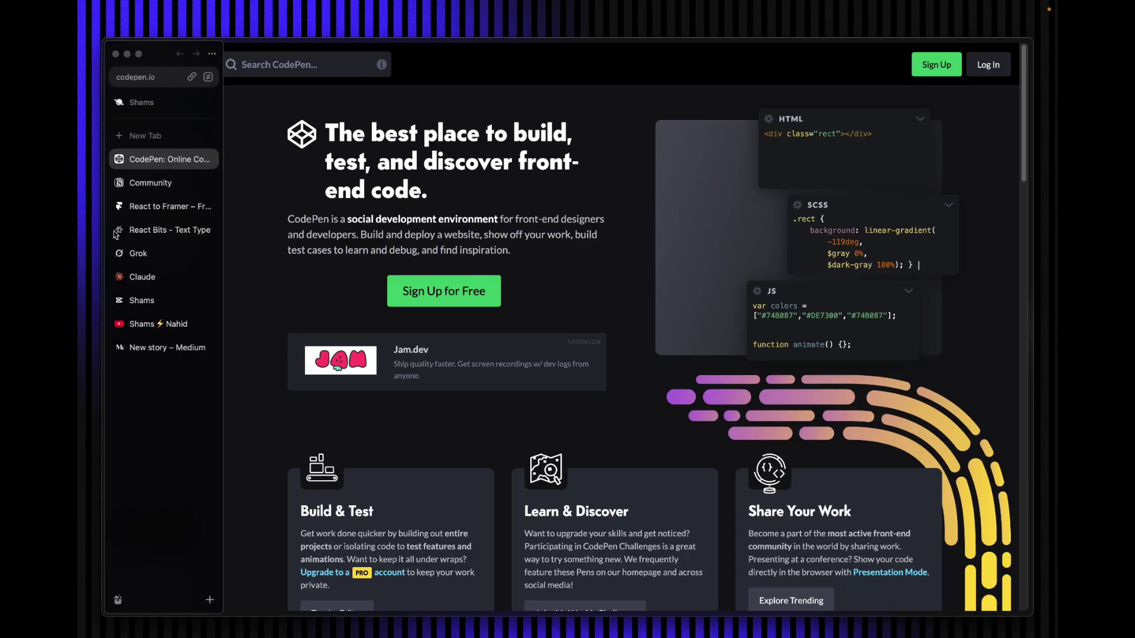
click(160, 204)
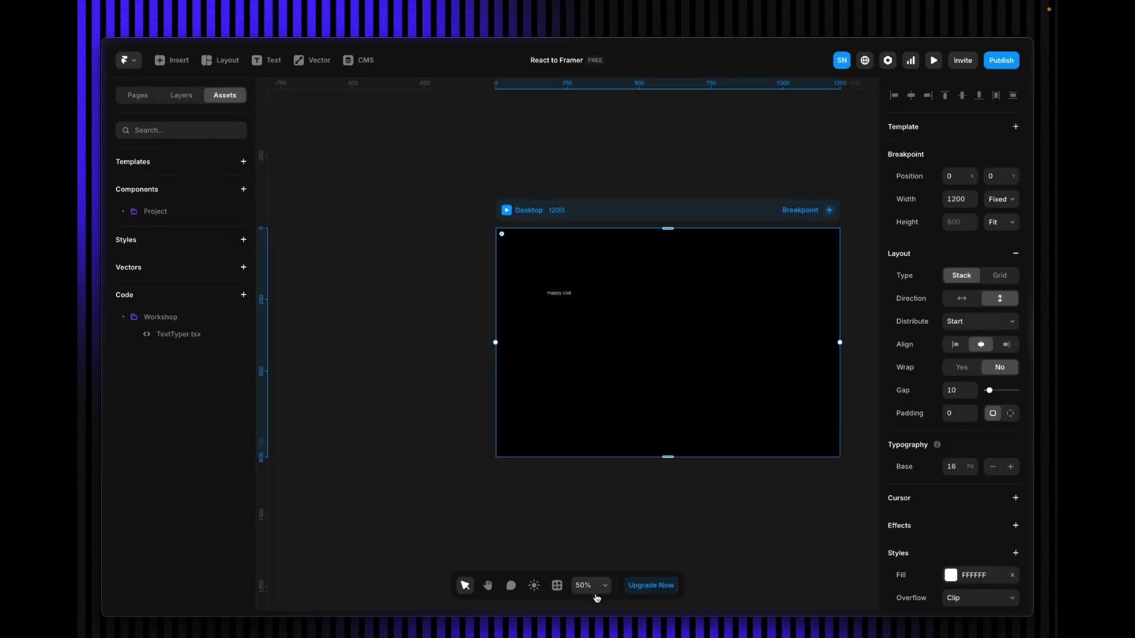
click(556, 585)
click(522, 414)
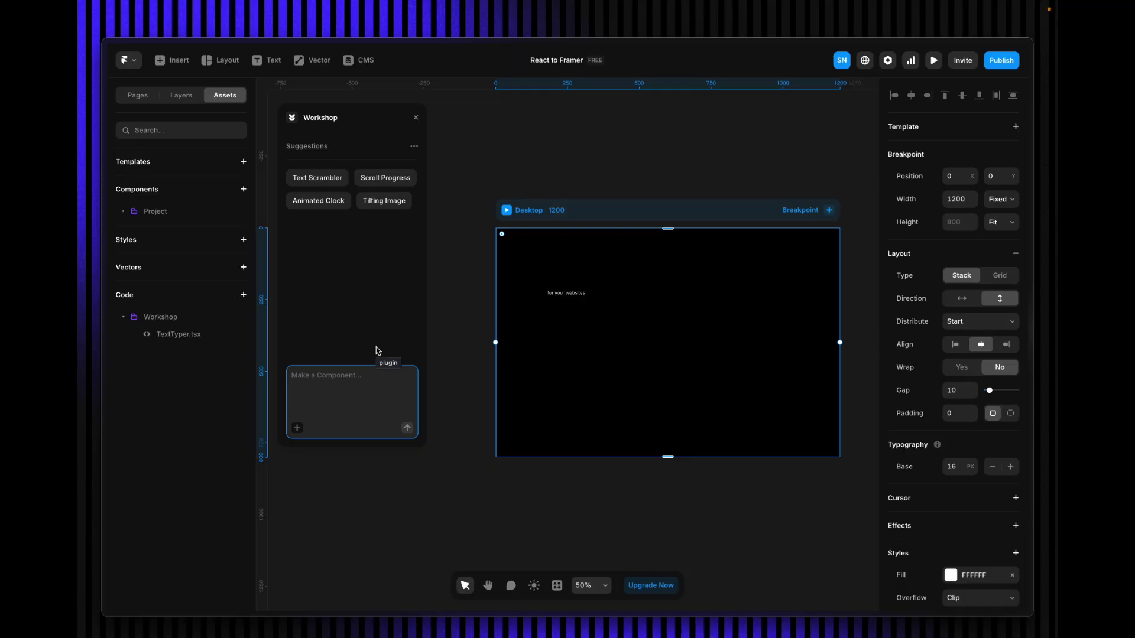
click(179, 334)
click(443, 337)
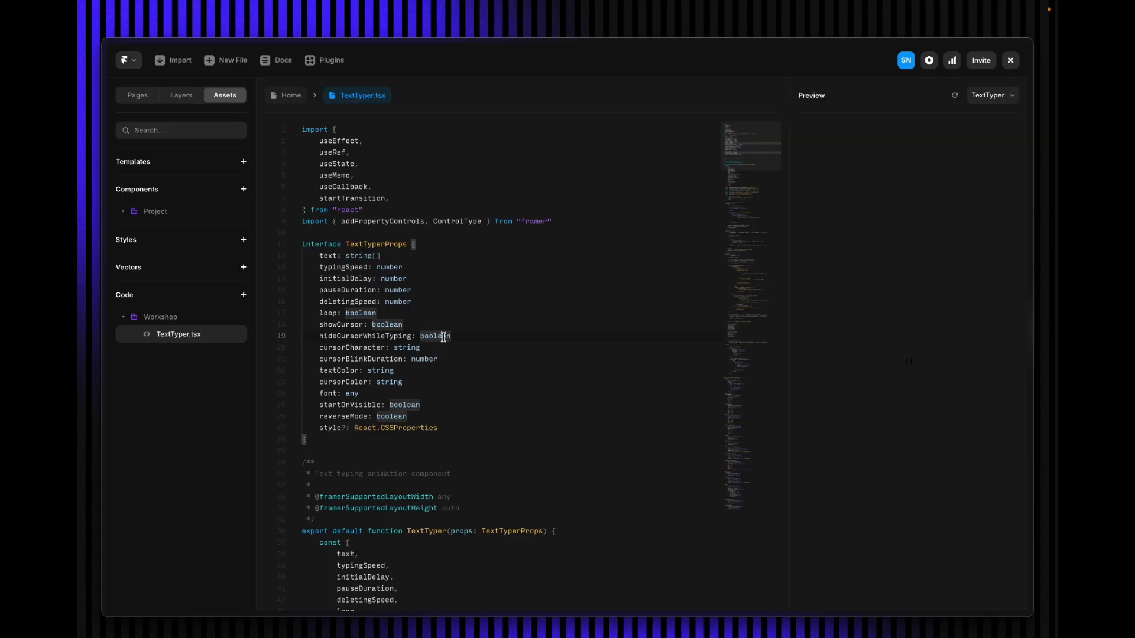
key(Escape)
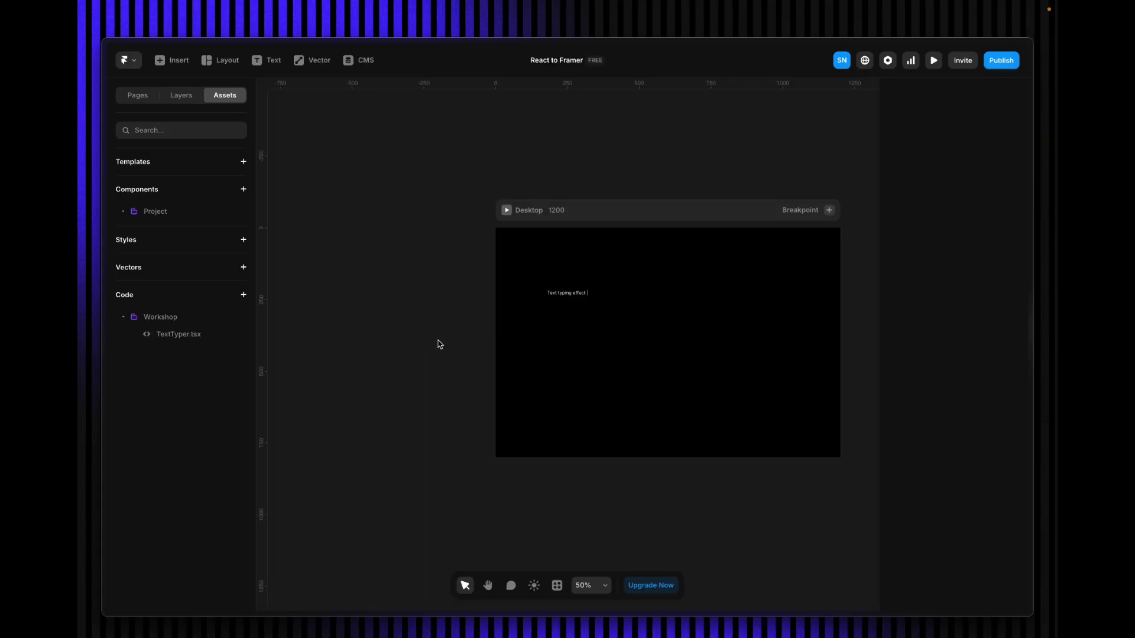